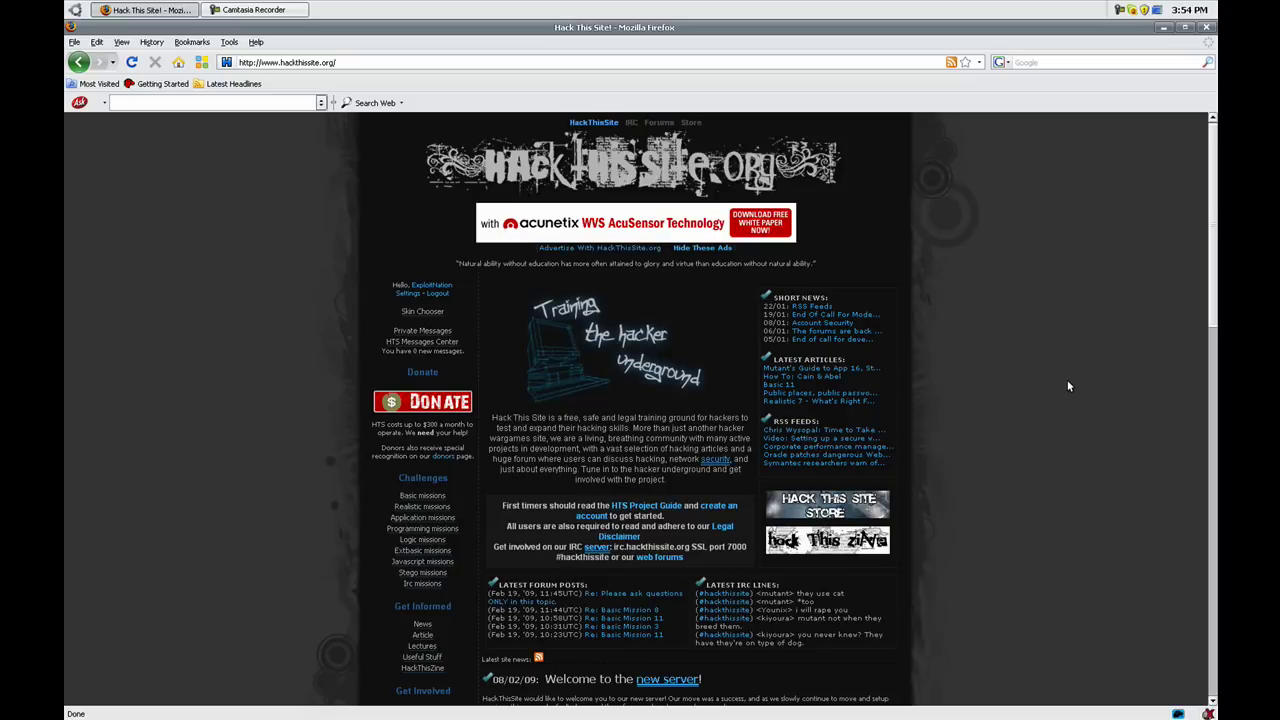
Look through the Hack This Site home page, from the introduction and challenge categories down to the site news
scroll(1068, 377, "down", 1)
scroll(1068, 373, "up", 1)
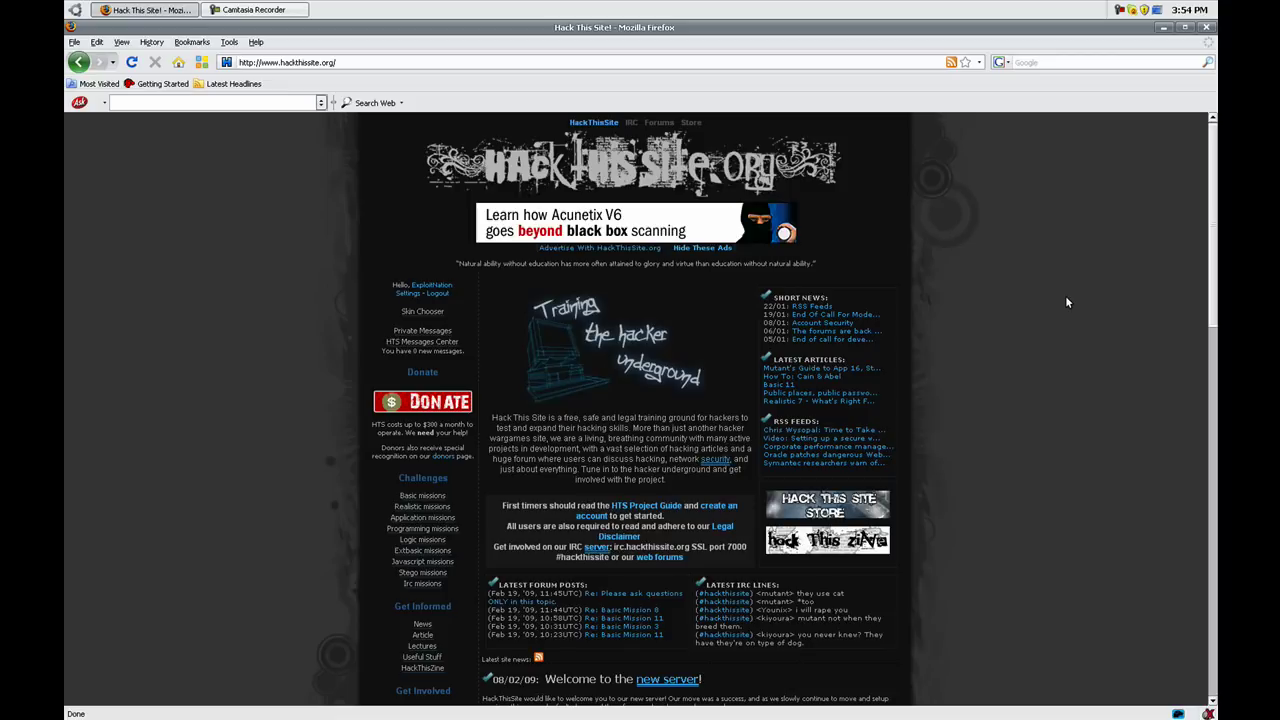
scroll(1066, 302, "down", 1)
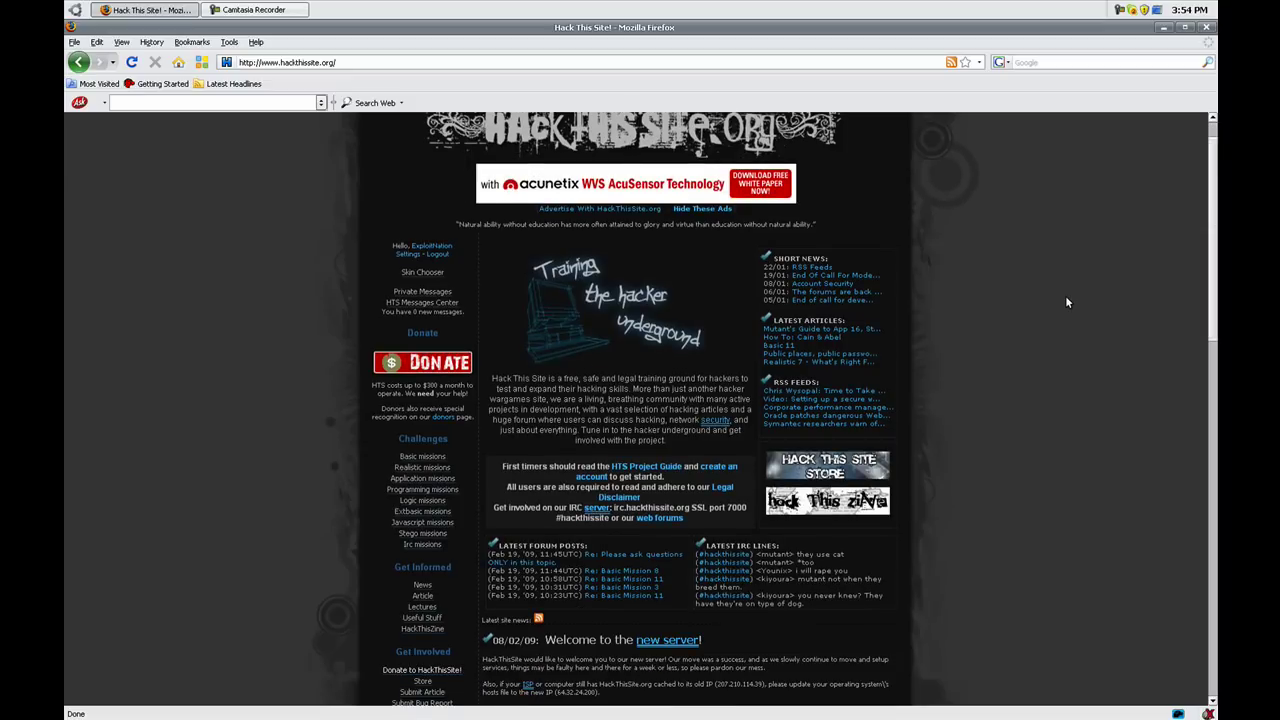
scroll(1067, 302, "up", 1)
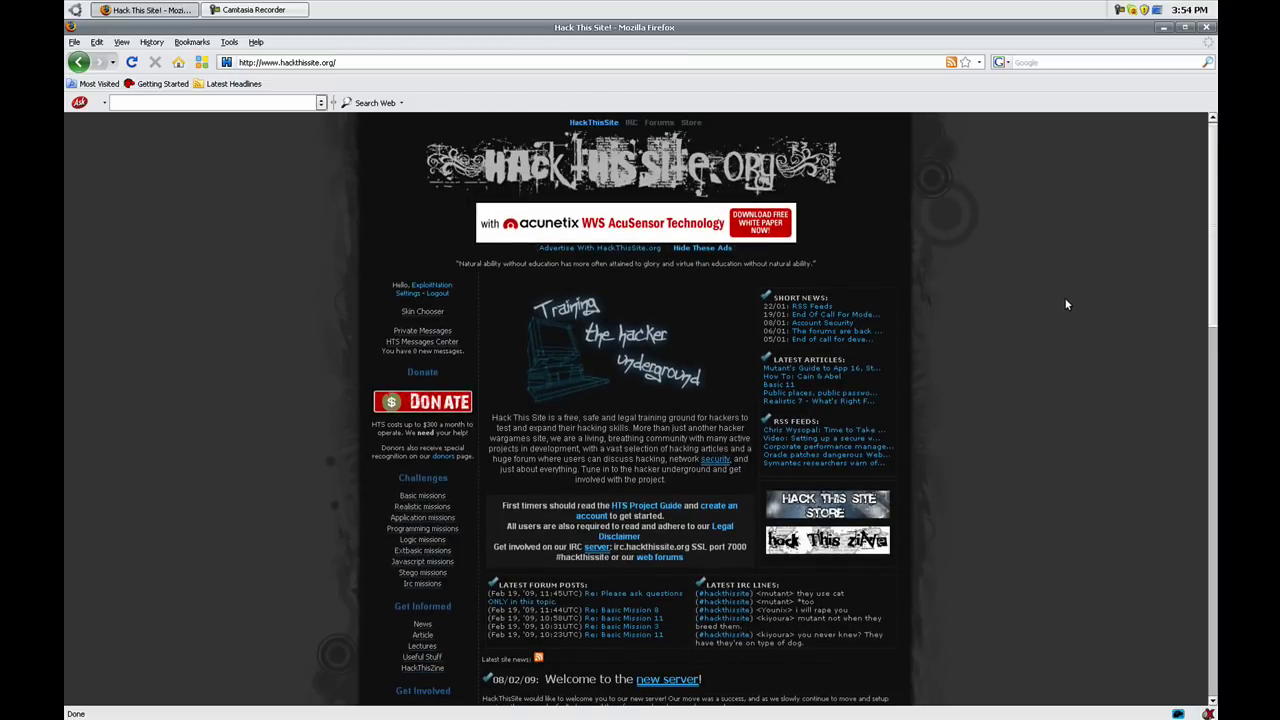
scroll(1068, 312, "down", 5)
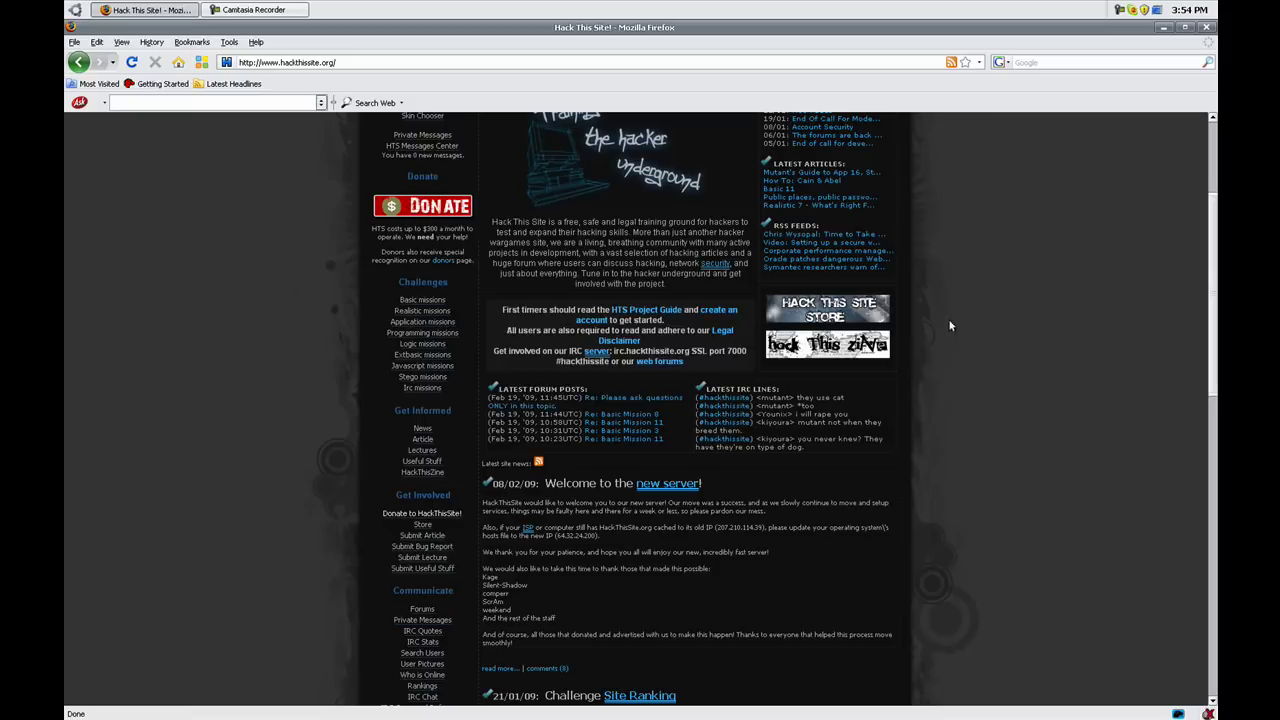
scroll(305, 350, "down", 2)
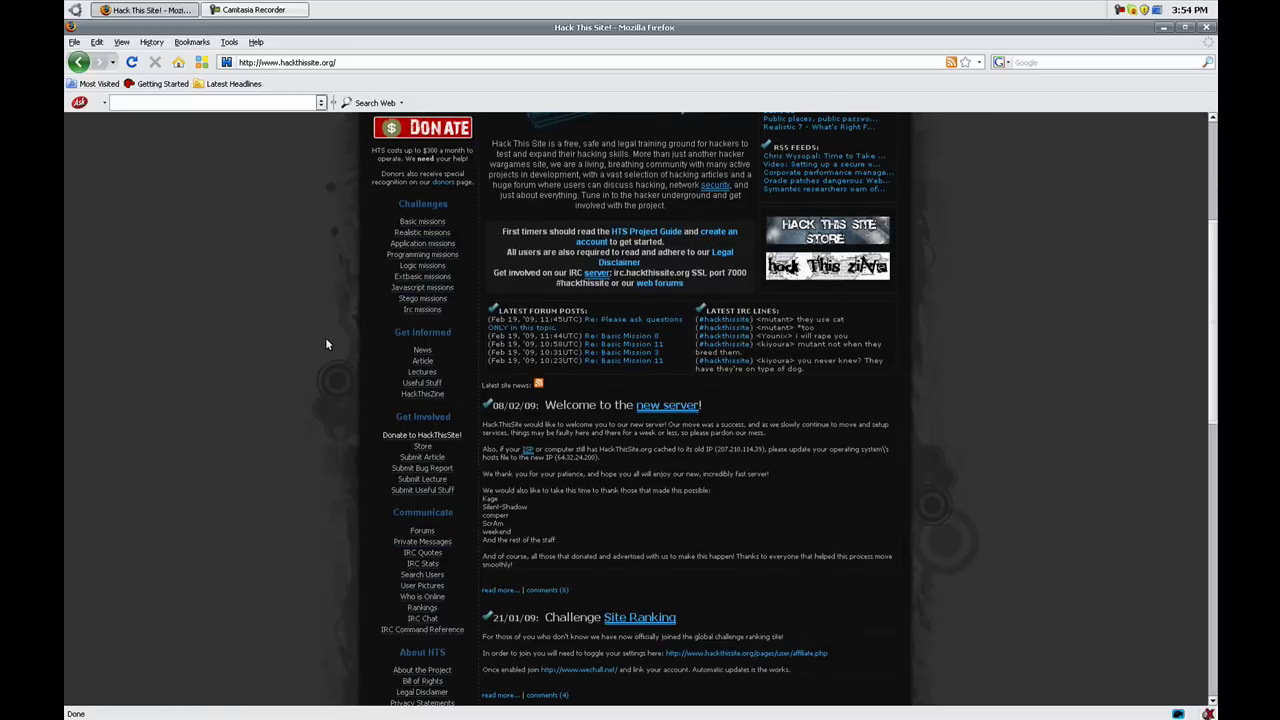
scroll(326, 344, "down", 2)
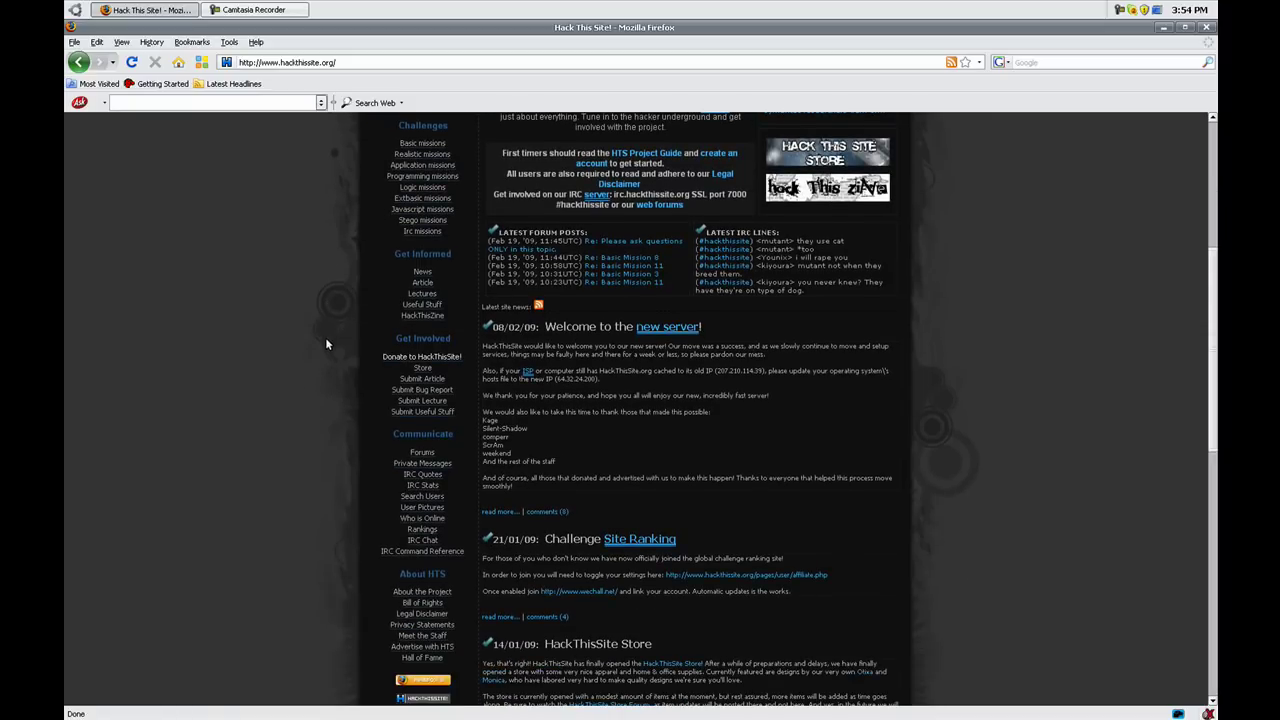
scroll(325, 344, "up", 9)
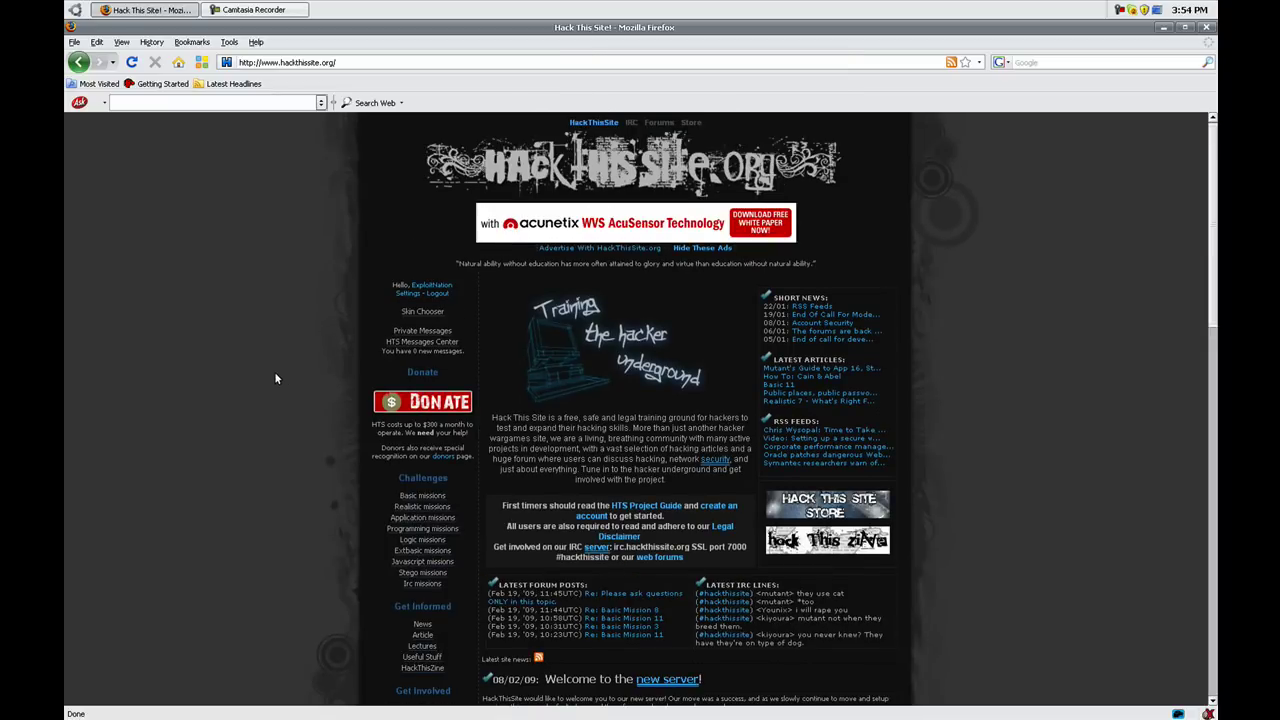
Open the Basic 11 mission from the list of basic missions
scroll(276, 378, "down", 3)
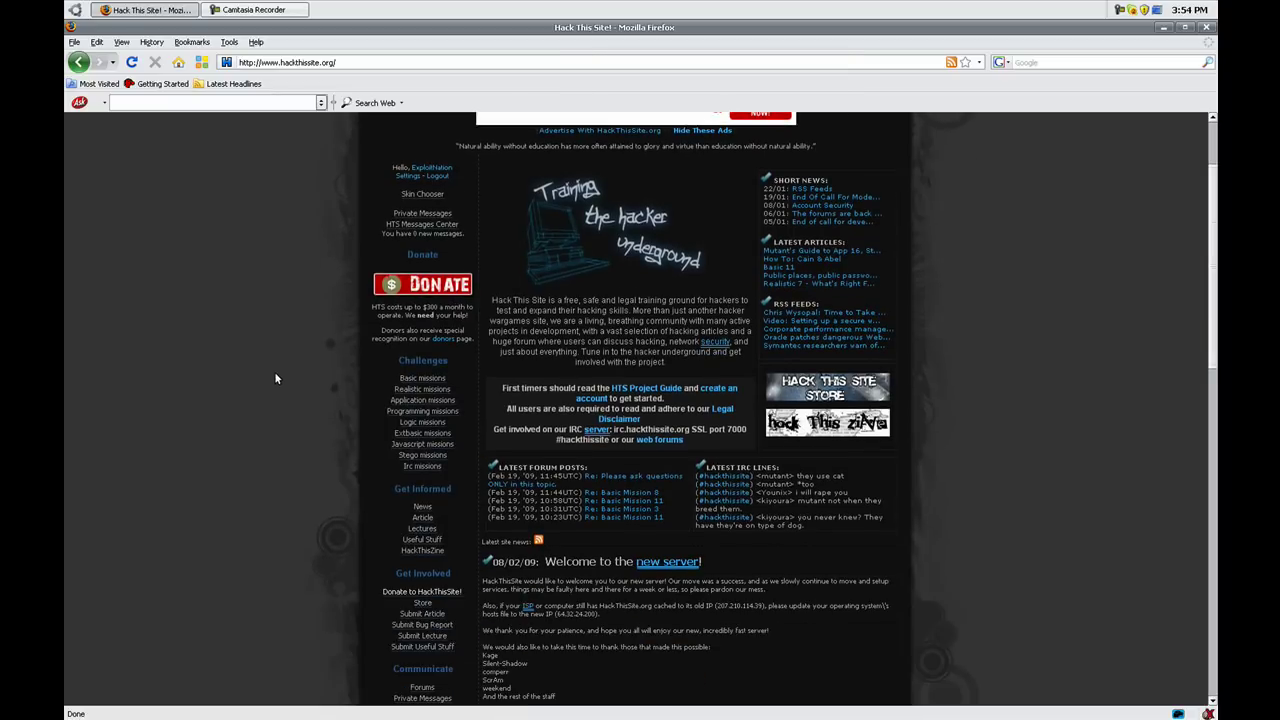
left_click(420, 378)
scroll(152, 518, "down", 12)
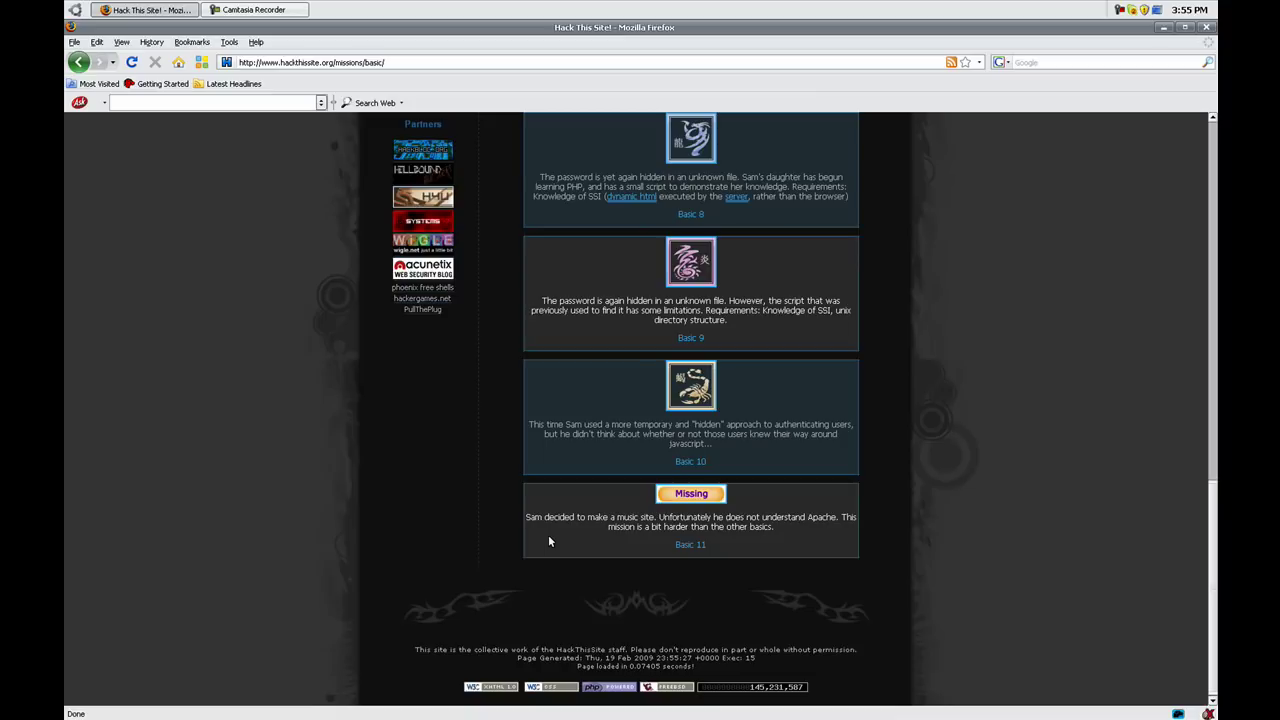
left_click(692, 547)
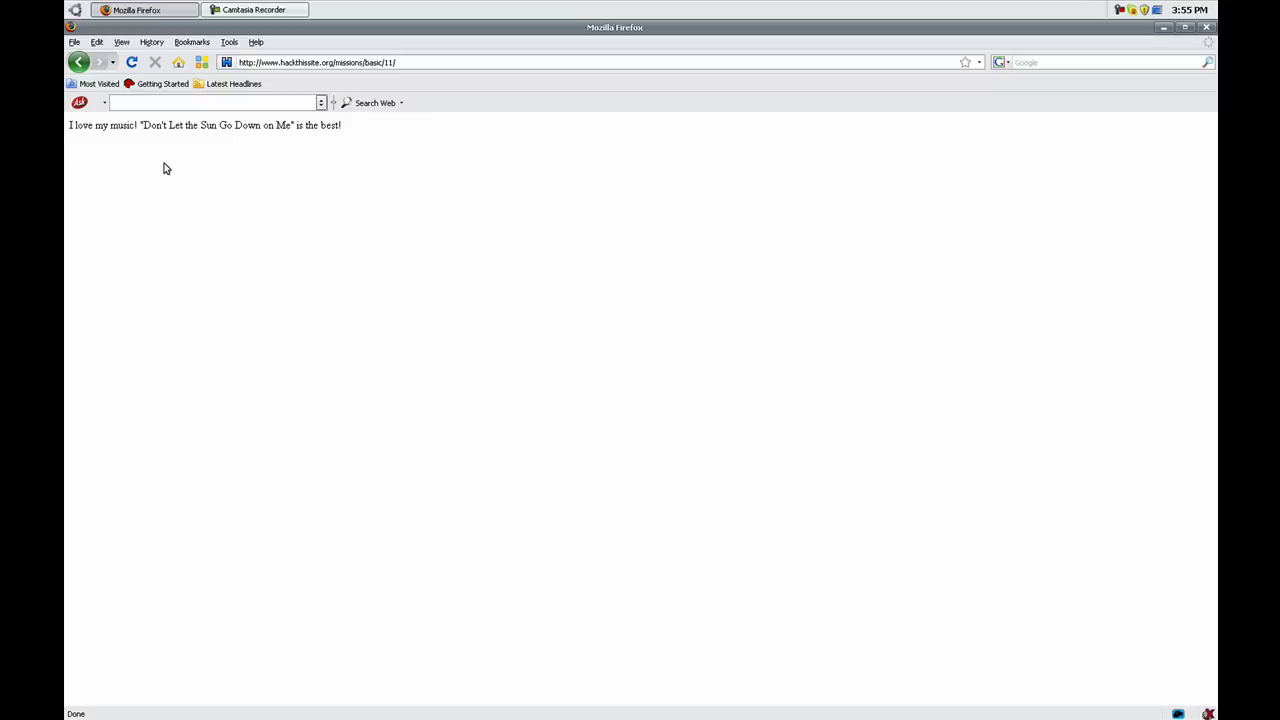
Inspect the source code of the Basic 11 mission page for hidden comments, and close the source window
left_click_drag(145, 125, 293, 180)
left_click(293, 180)
right_click(245, 228)
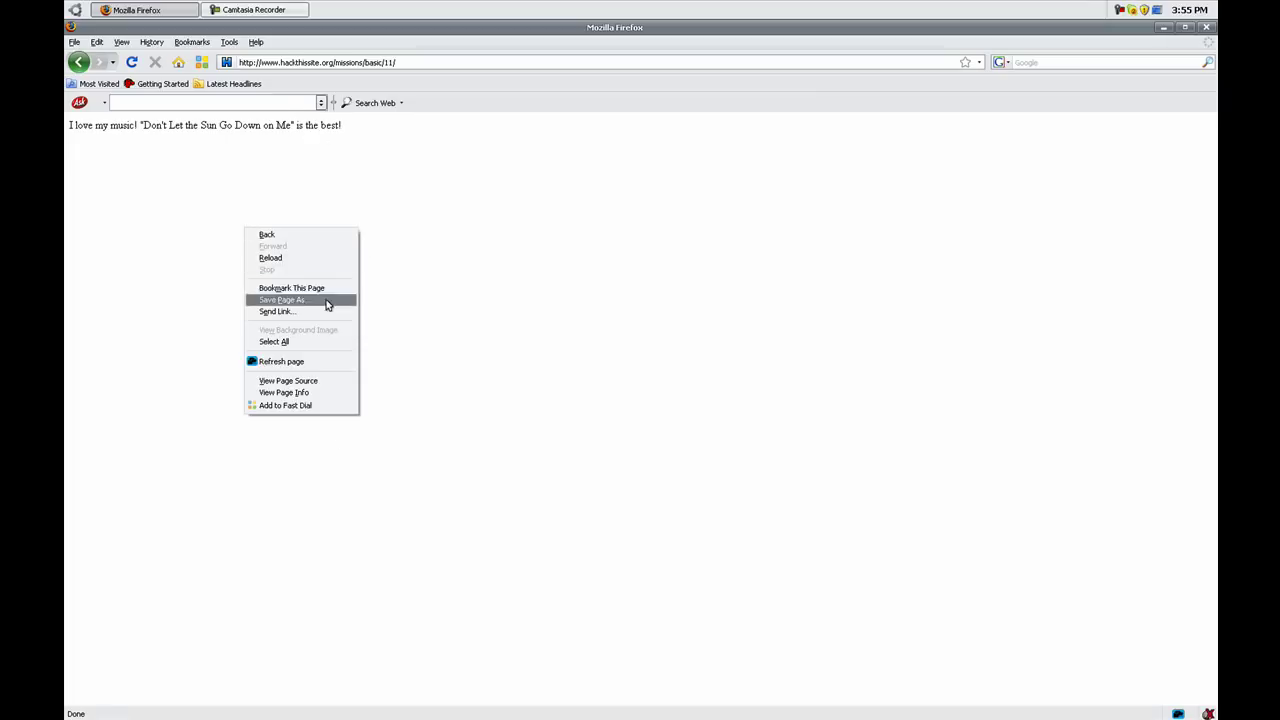
left_click(337, 382)
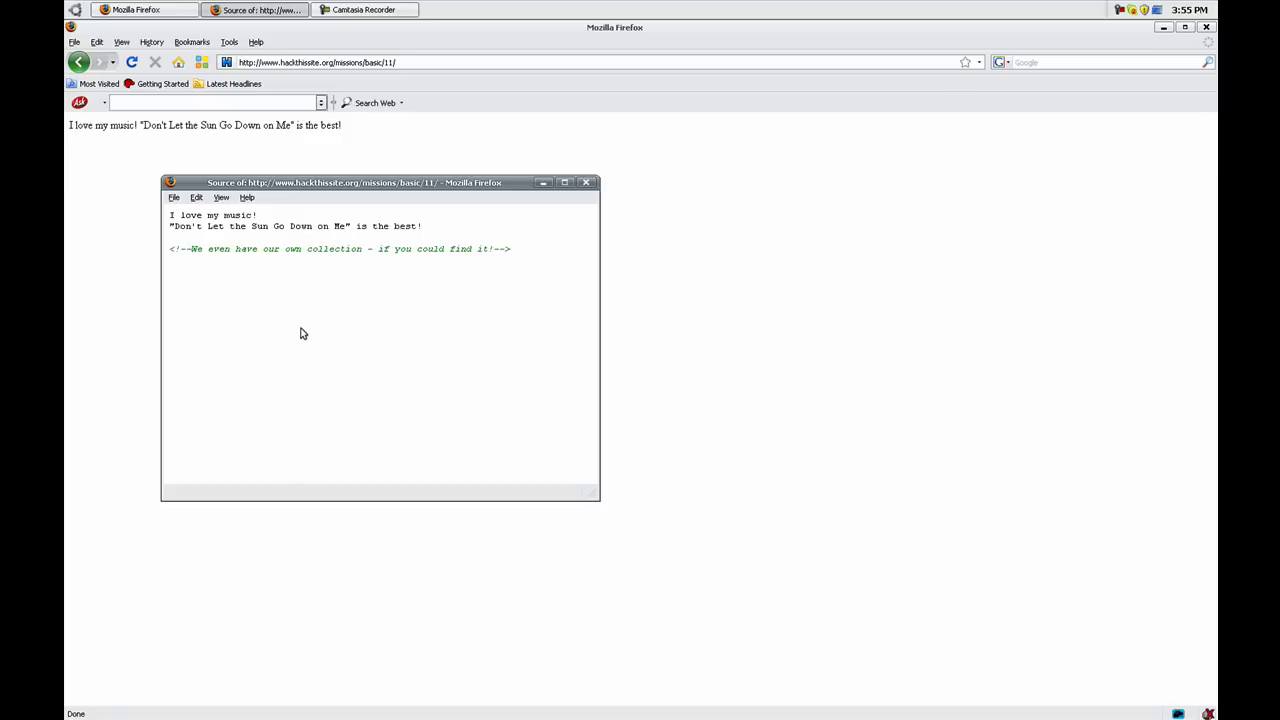
left_click(586, 183)
right_click(279, 189)
left_click_drag(218, 168, 213, 166)
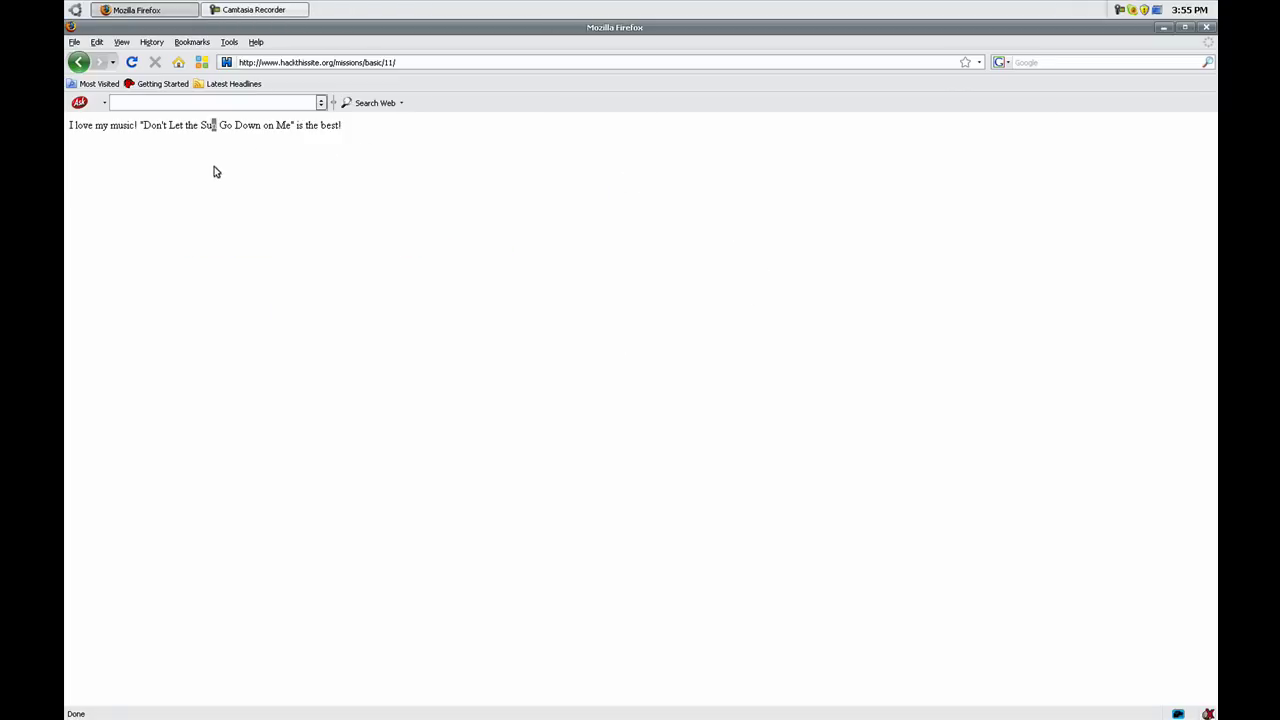
Reload the mission page for a different song title and open google.com in a new tab
left_click(140, 65)
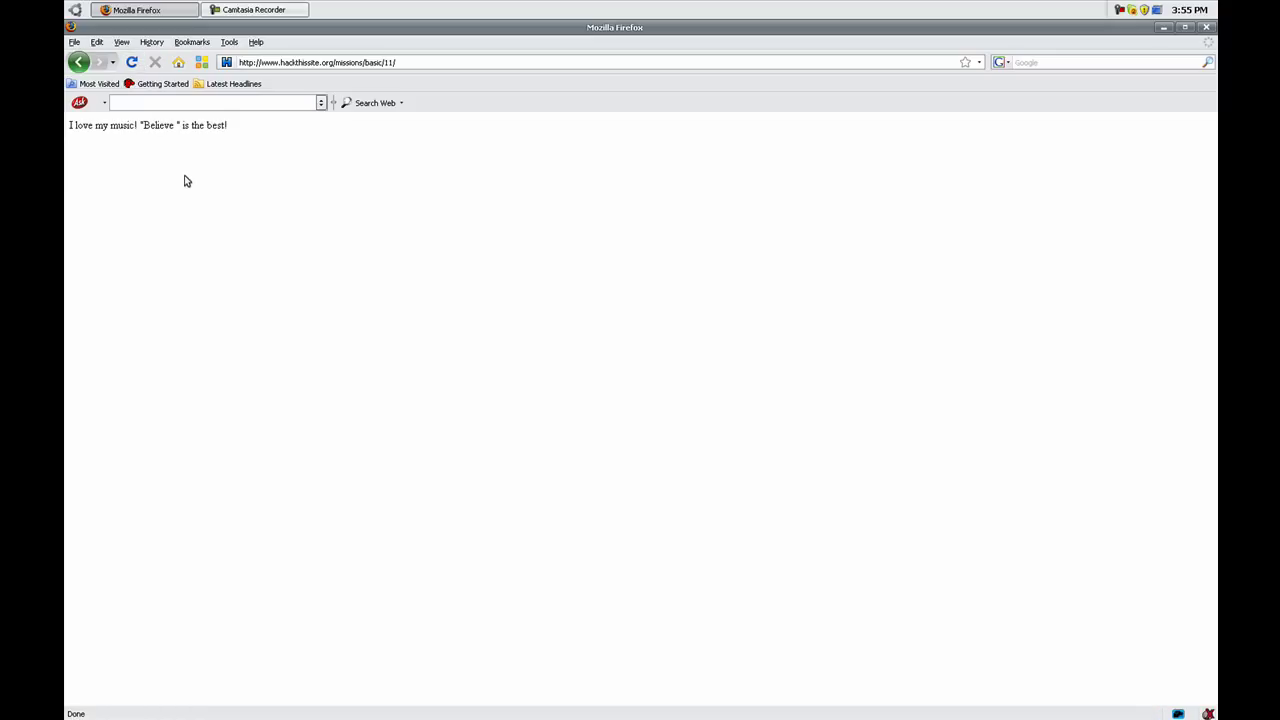
left_click(133, 63)
key("ctrl+t")
type("google.com")
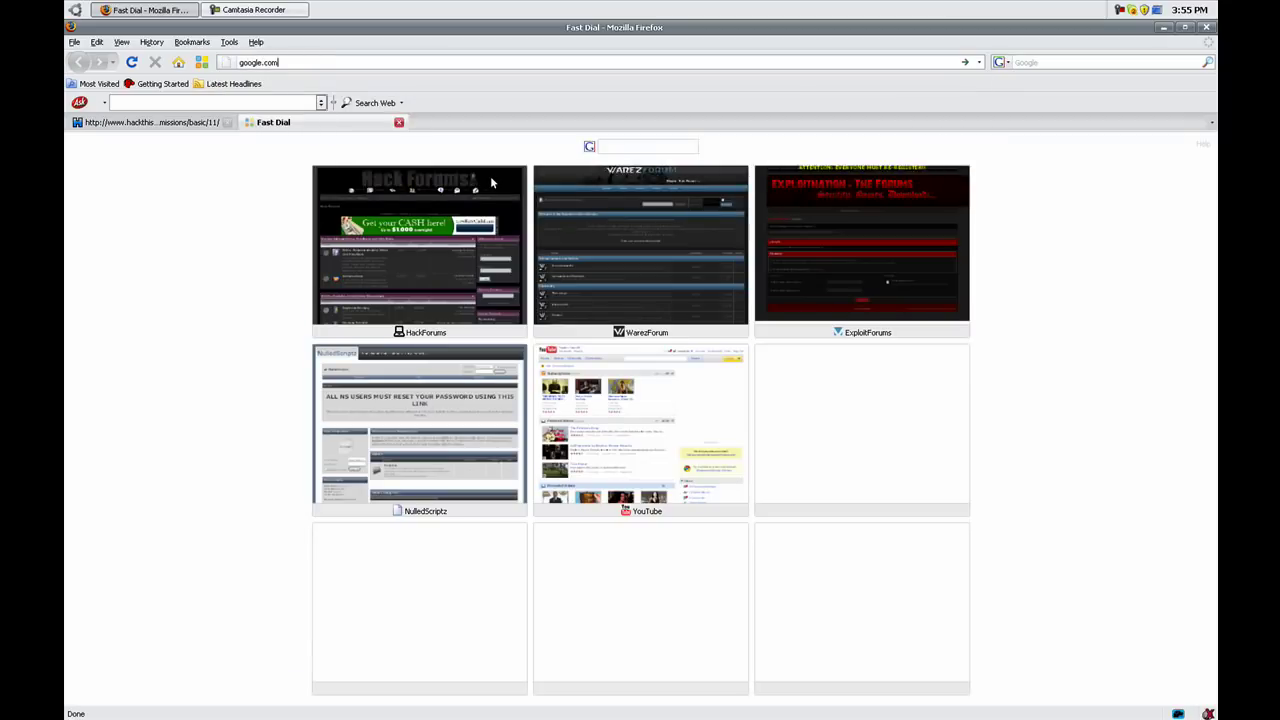
key("Return")
Copy the song title "Tiny Dancer" from the mission page and search Google for it
left_click(200, 125)
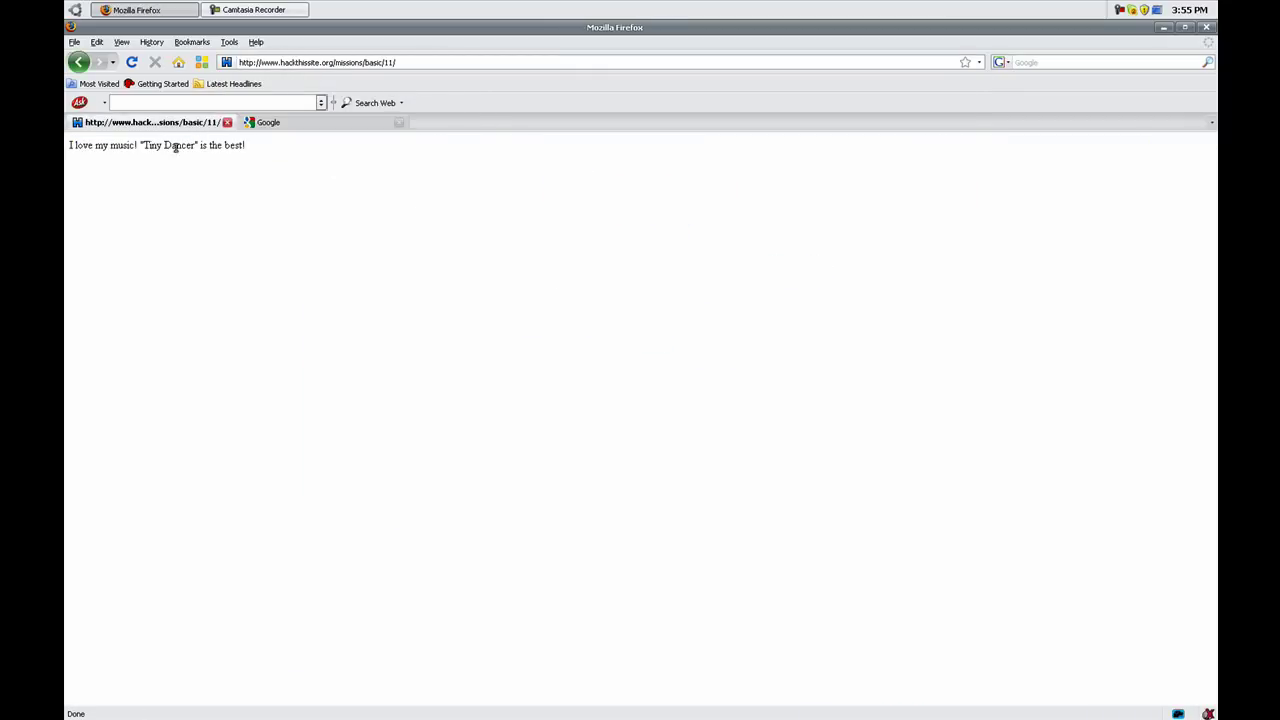
left_click_drag(195, 146, 147, 156)
left_click(190, 146)
mouse_move(190, 147)
left_mouse_down()
mouse_move(145, 149)
mouse_move(191, 151)
left_mouse_up()
key("ctrl+c")
left_click(266, 122)
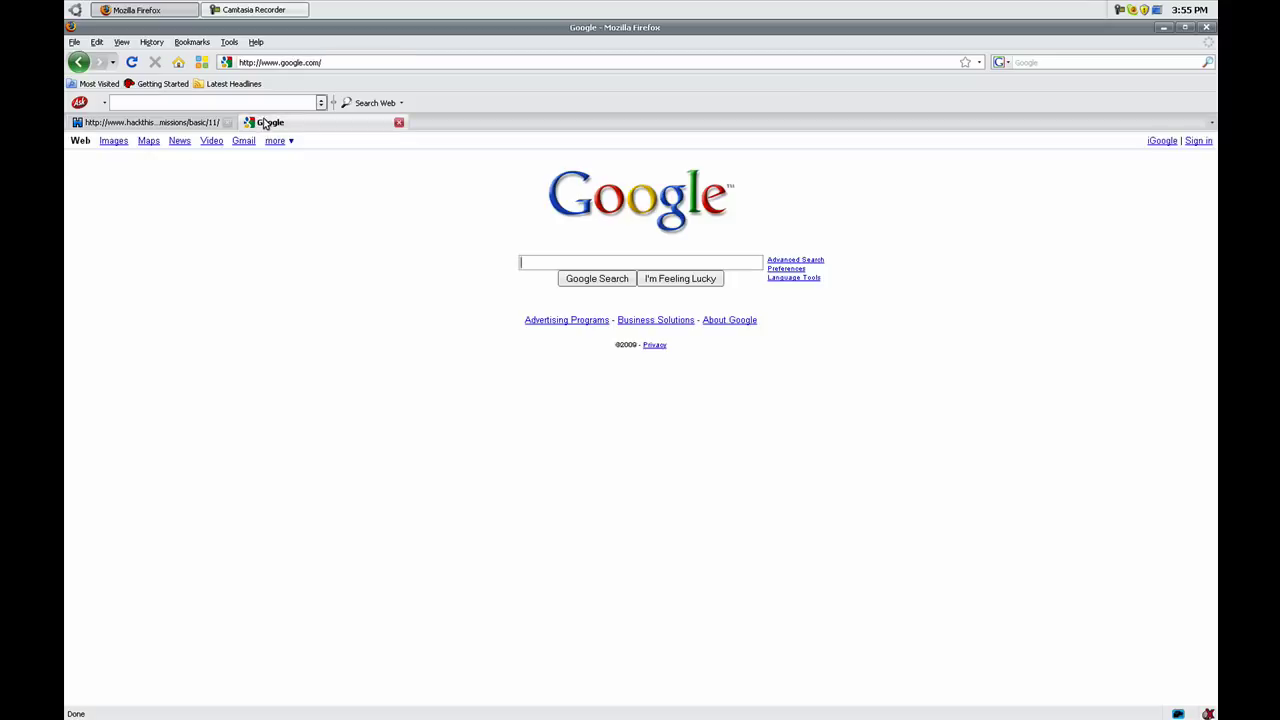
key("ctrl+v")
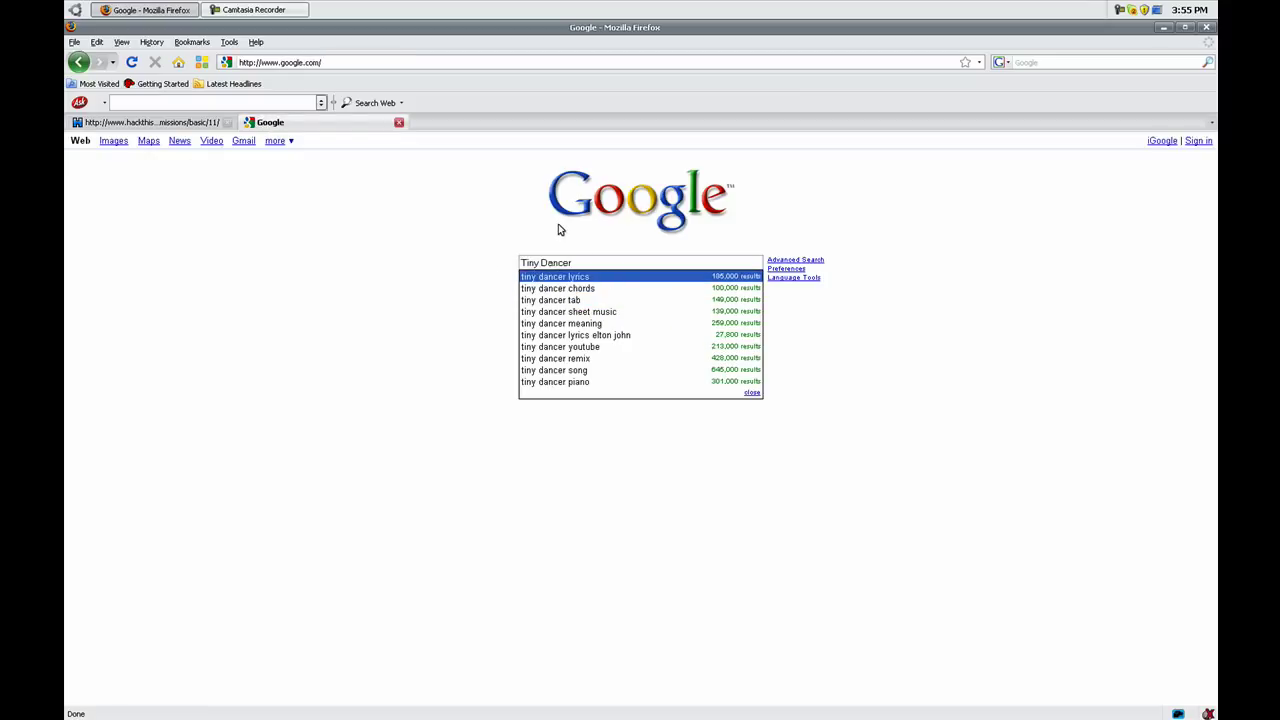
key("Return")
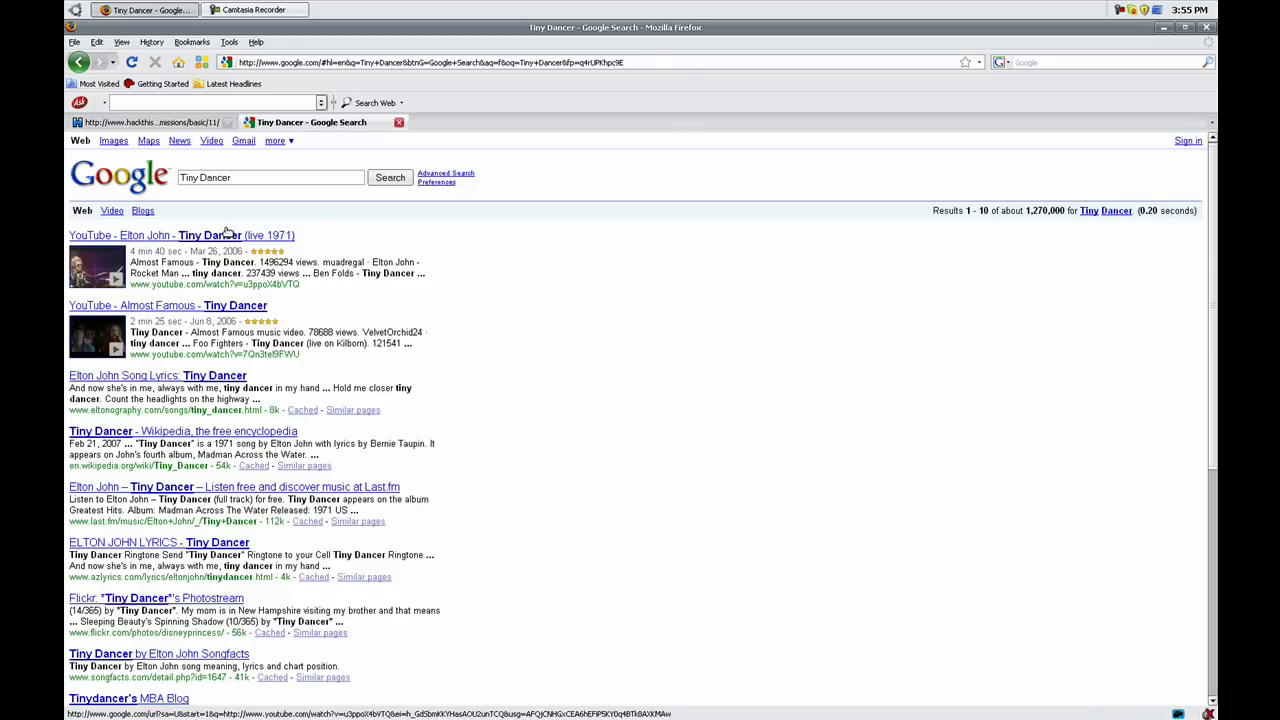
Reload the mission page and search Google for the song title "Big Dipper" taken from it
left_click(203, 125)
left_click(131, 62)
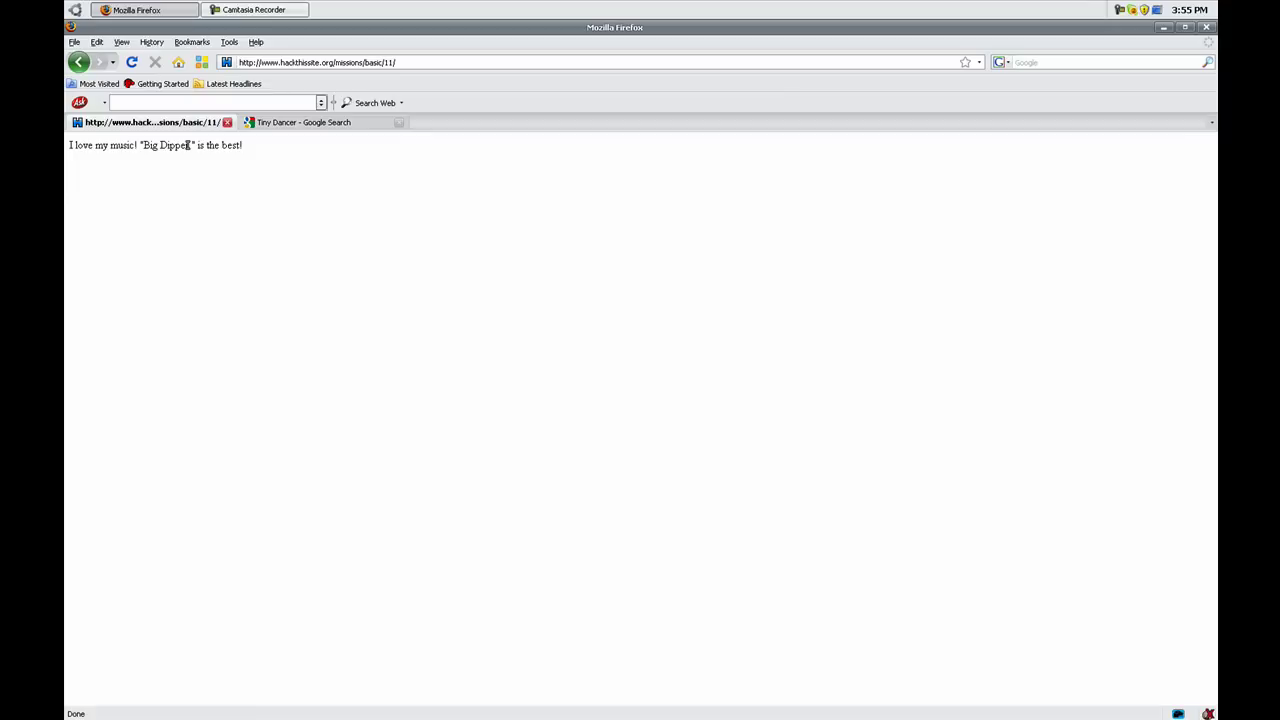
left_click_drag(190, 145, 144, 147)
left_click(301, 123)
left_click_drag(252, 174, 131, 176)
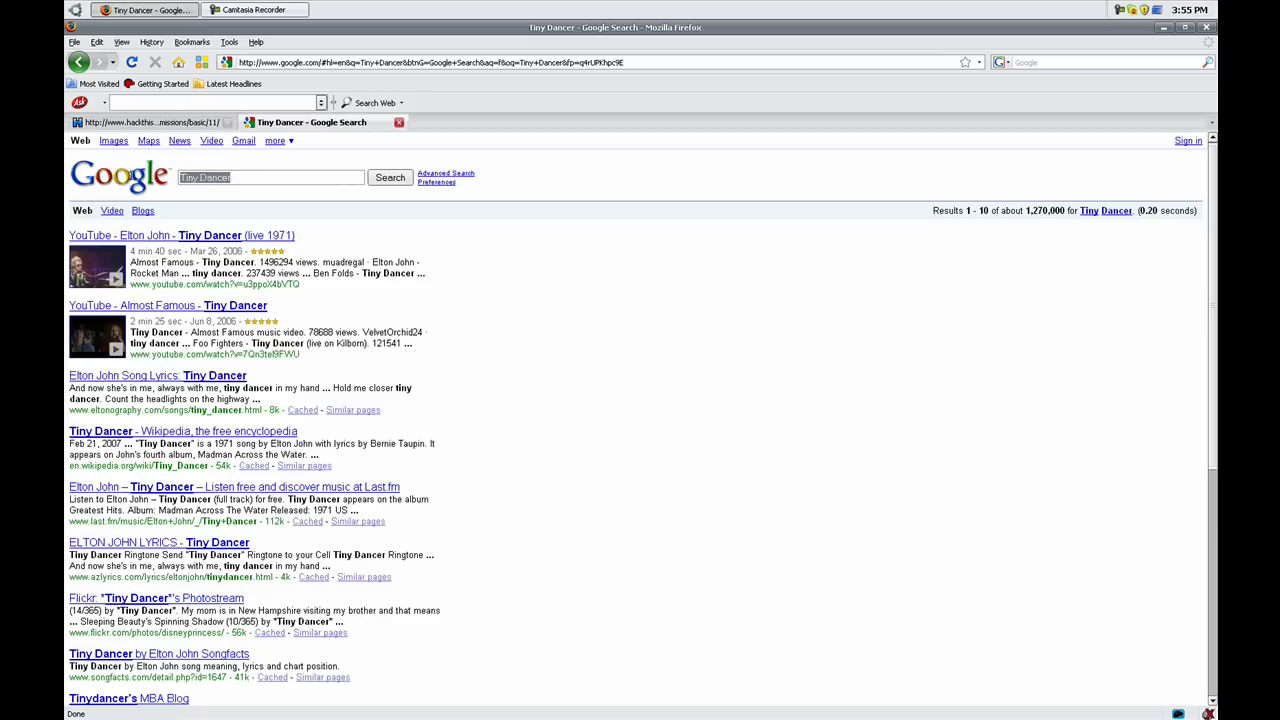
key("ctrl+v")
left_click(390, 177)
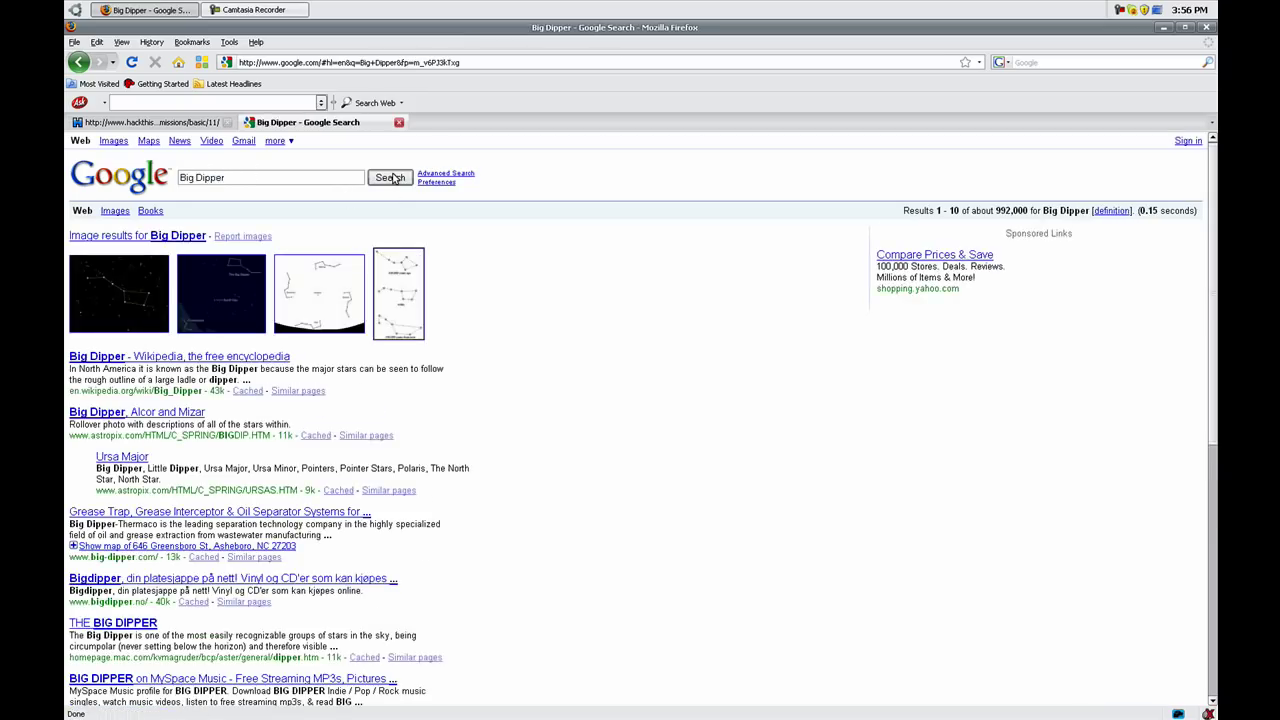
Refine the Google search to "Big Dipper song"
left_click(260, 180)
type("song")
key("Return")
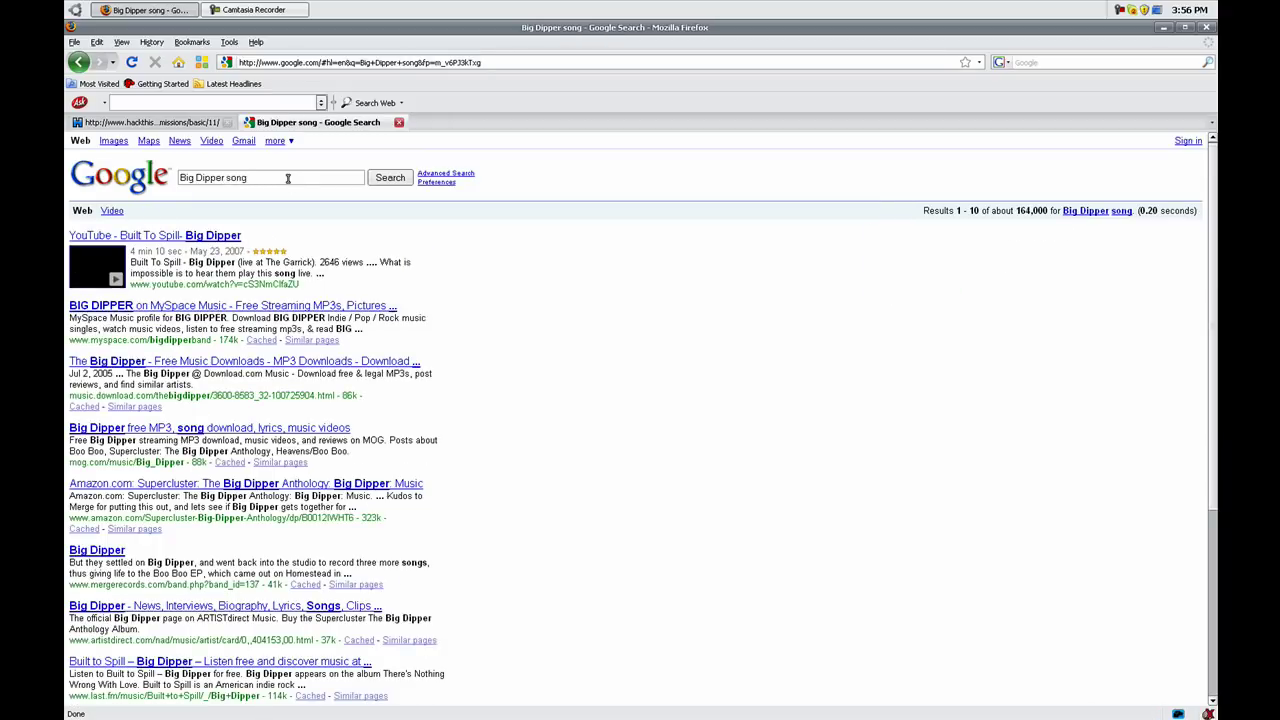
Reload the mission page, copy the title "Heart in the Right Place" and search Google for it
left_click(168, 121)
left_click(131, 62)
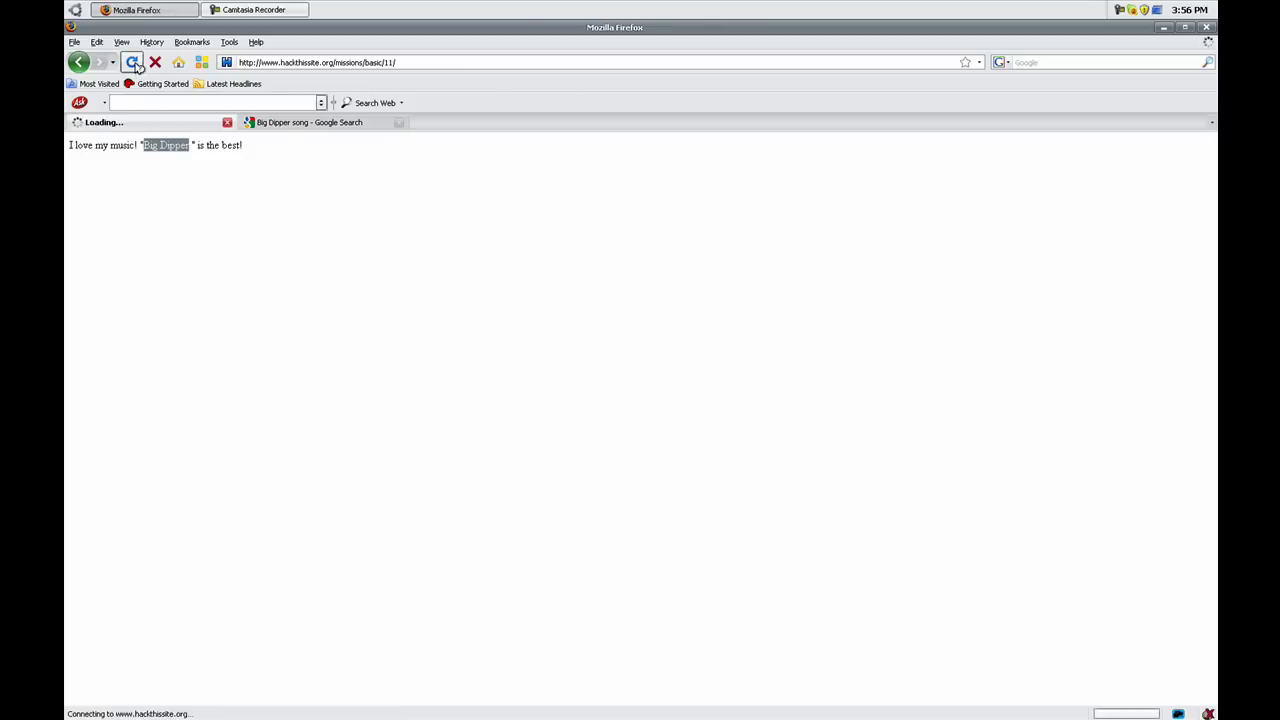
left_click_drag(143, 145, 240, 165)
key("ctrl+c")
left_click(283, 121)
left_click(269, 174)
key("ctrl+a")
key("ctrl+v")
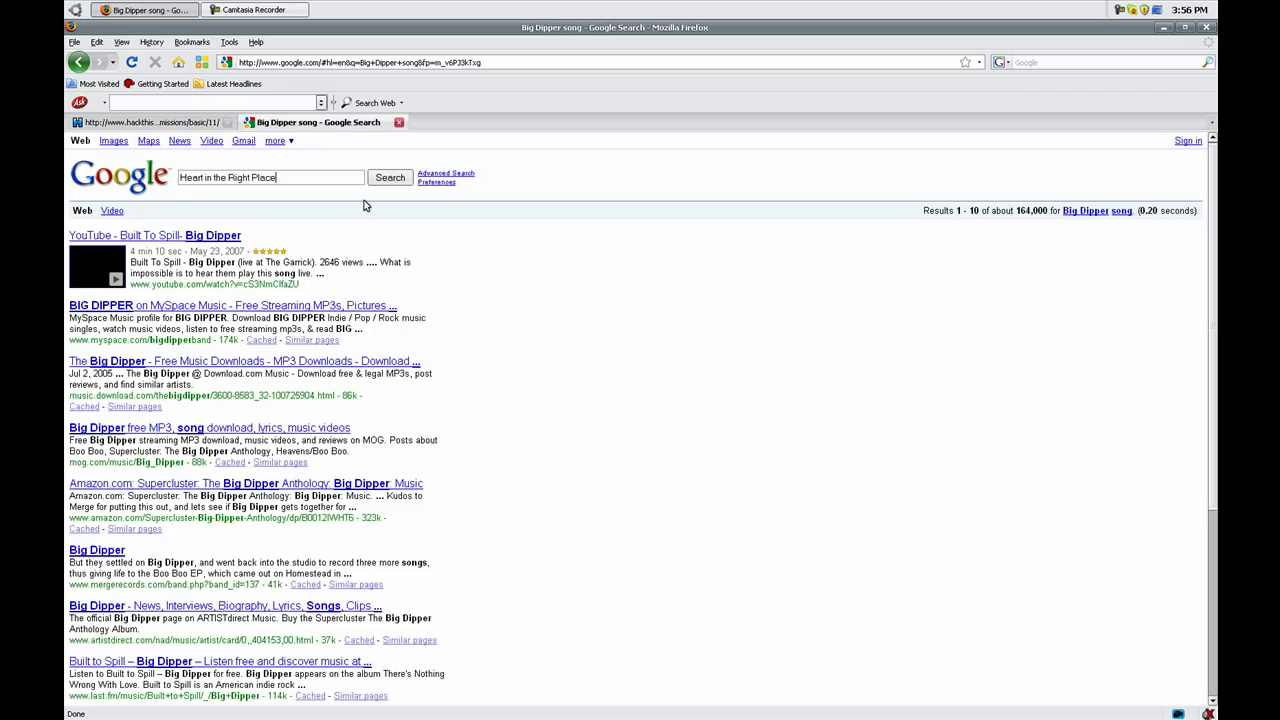
left_click(395, 179)
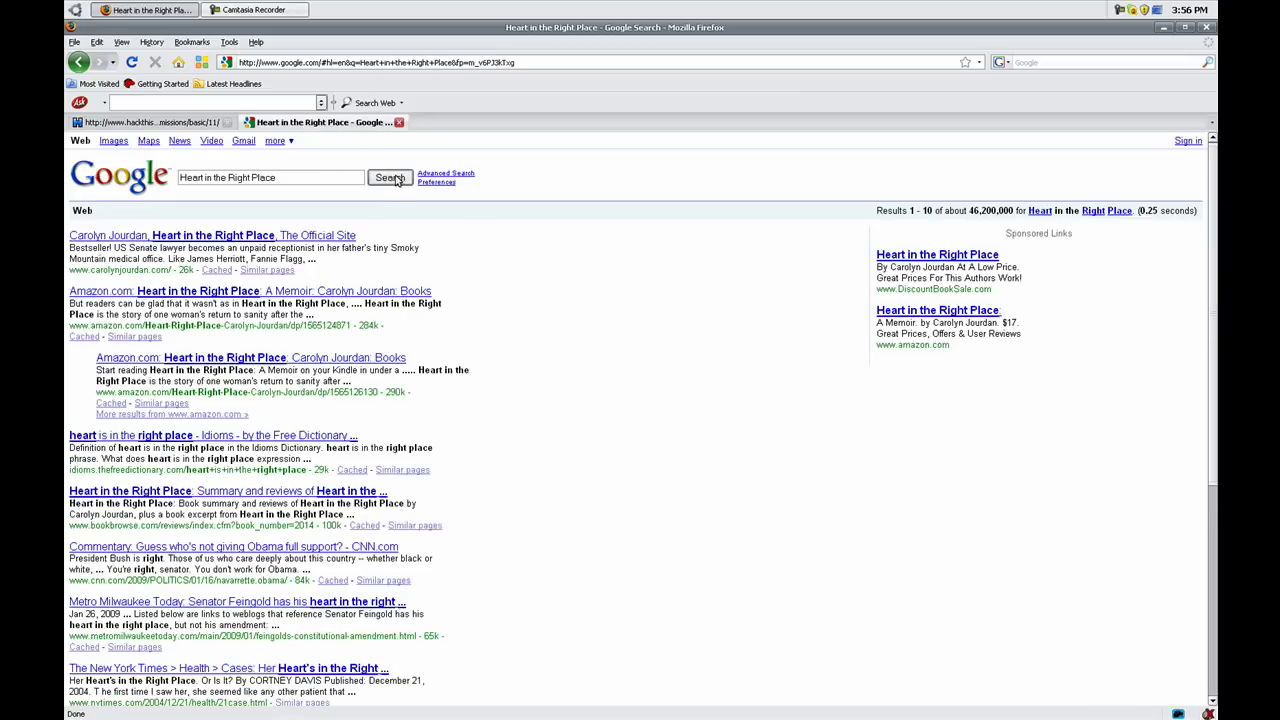
Refine the Google search to "Heart in the Right Place song"
left_click(311, 183)
type("song")
key("Return")
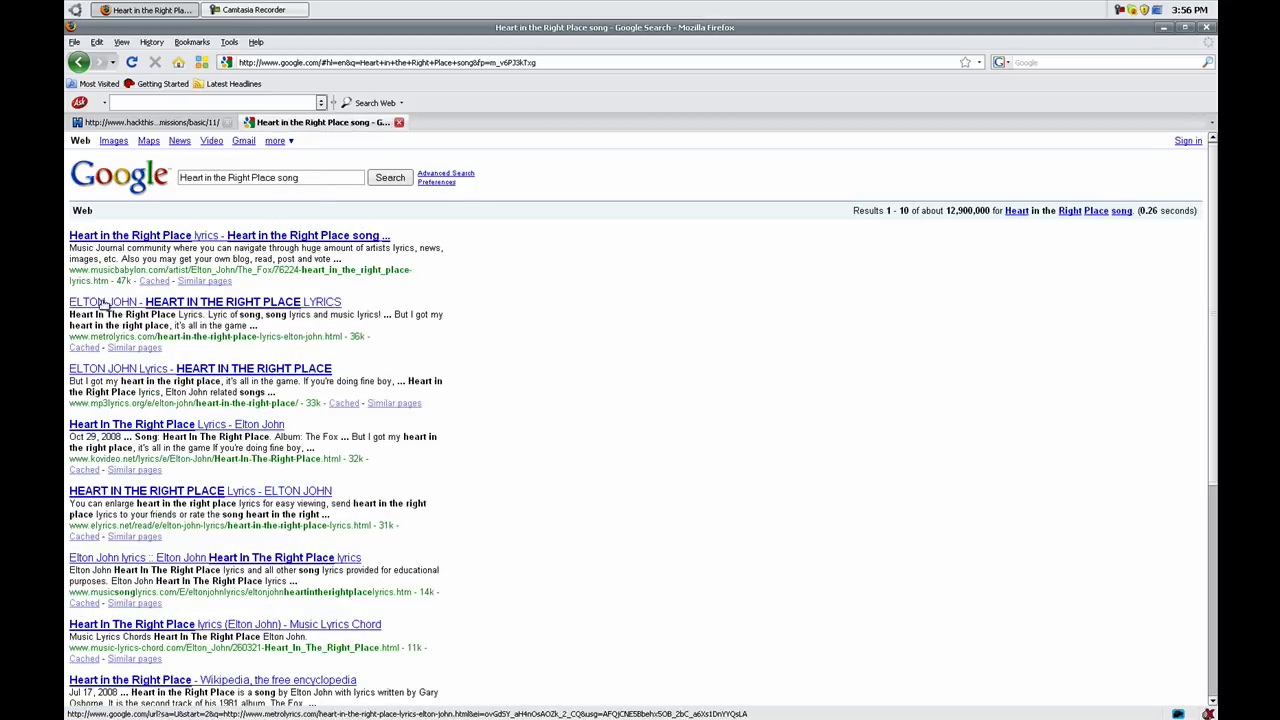
Reload the mission page, copy the title "The One" and search Google for "The One Elton John"
left_click(179, 123)
left_click(132, 62)
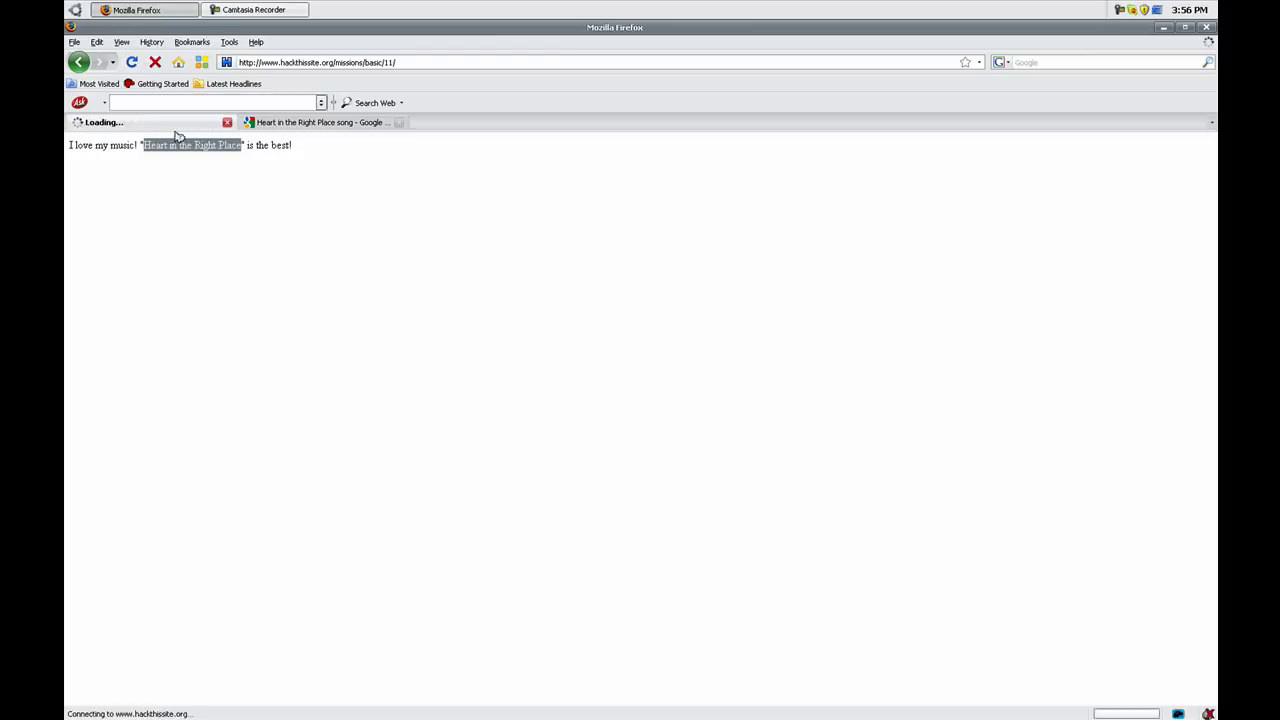
left_click_drag(144, 145, 181, 147)
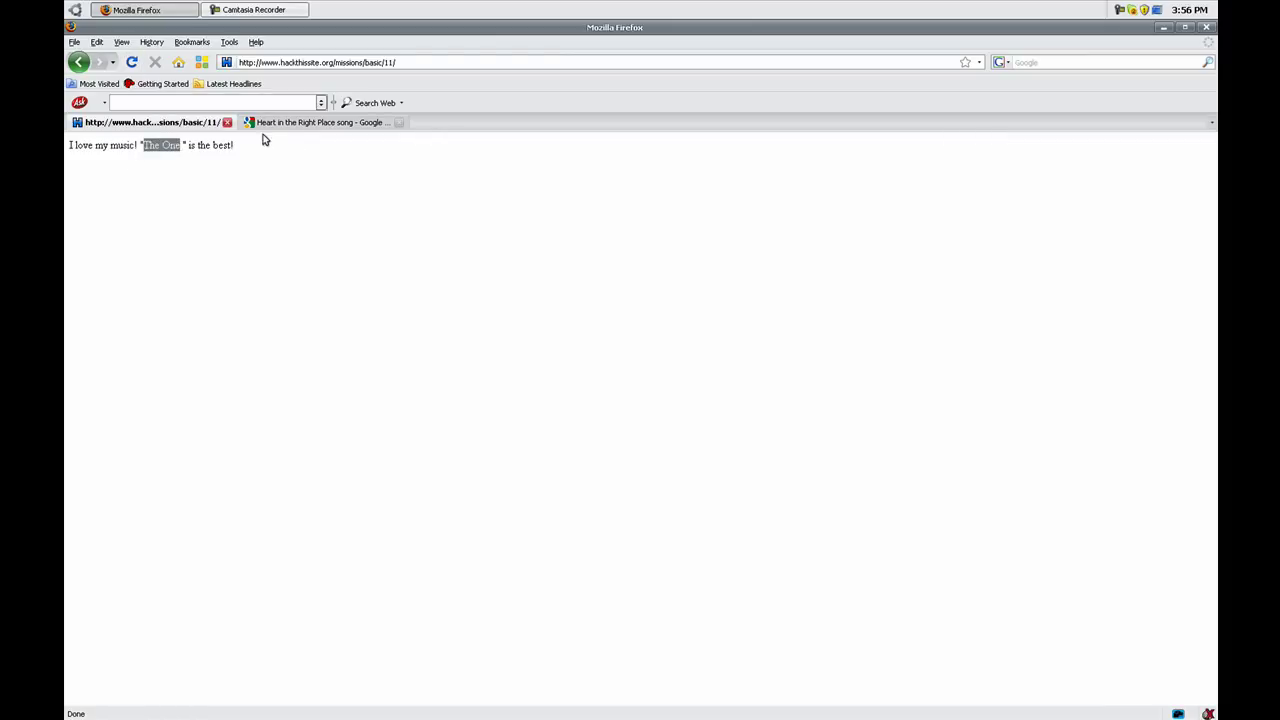
left_click(265, 124)
left_click(308, 180)
key("ctrl+a")
key("ctrl+v")
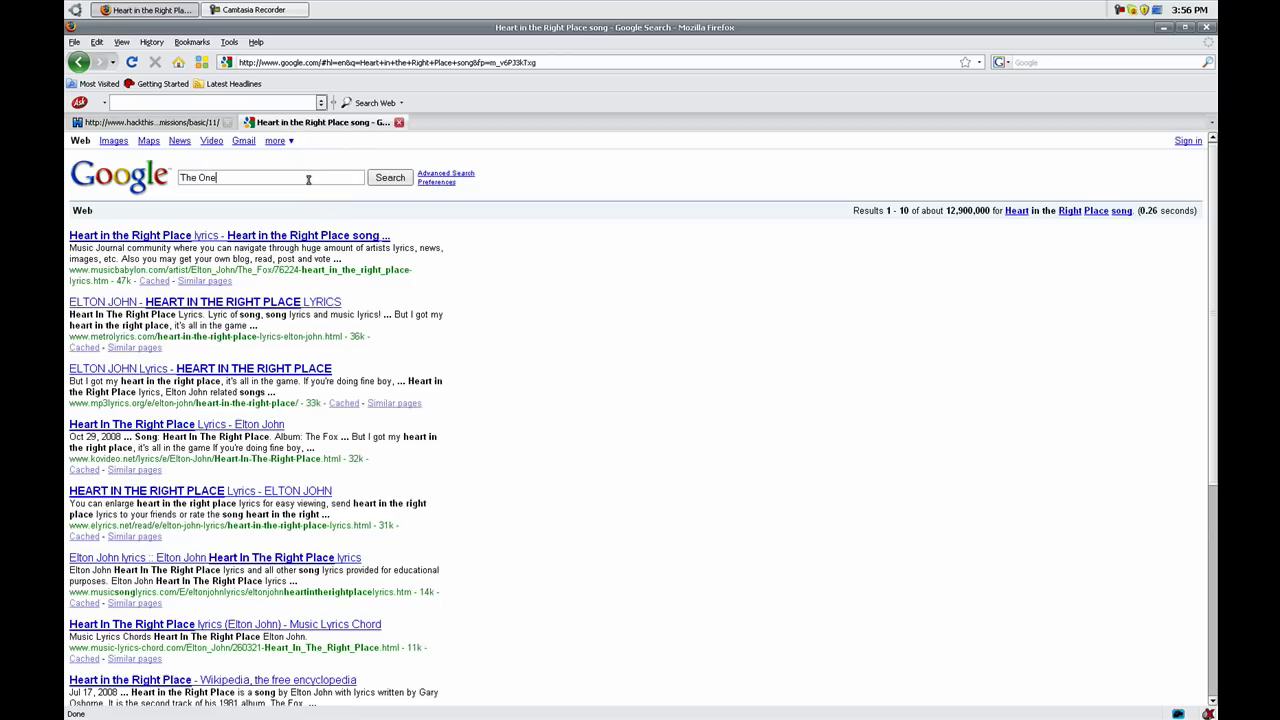
type("Elton ")
type("Jonh")
key("Return")
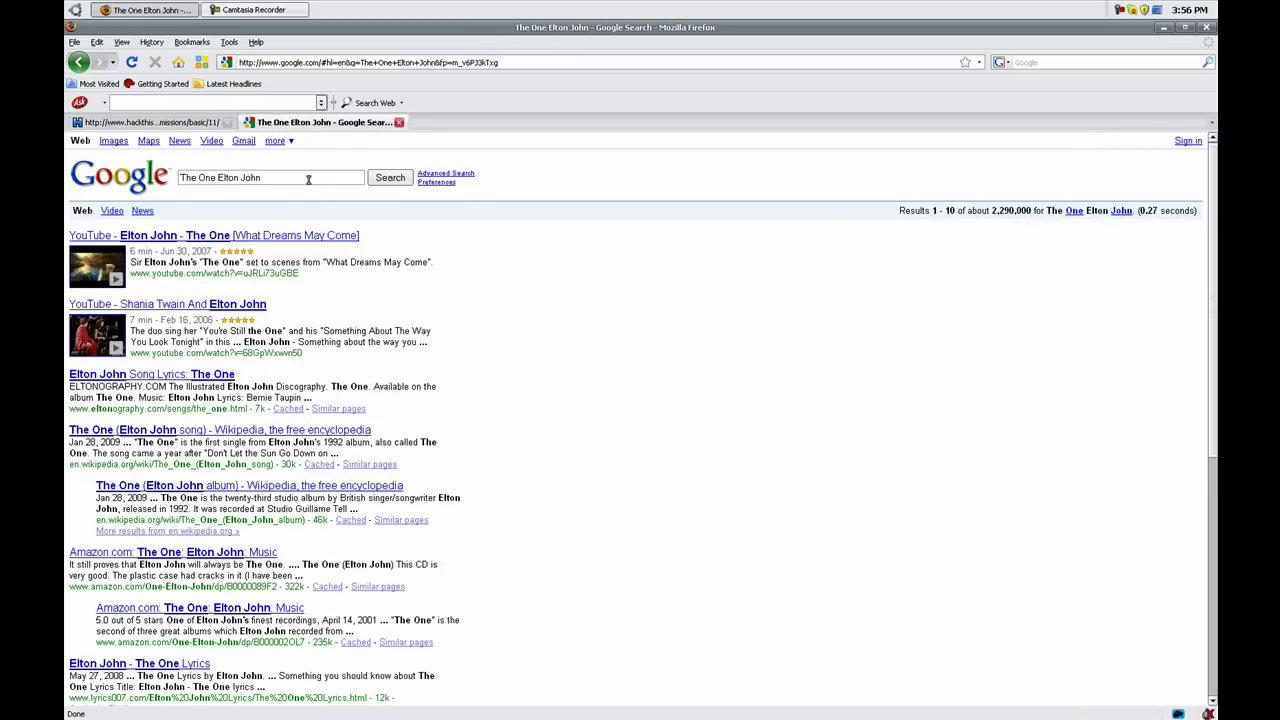
Reload the mission page several times to check further song titles, and close the Google search tab
left_click(188, 123)
left_click(142, 192)
left_click(134, 61)
left_click(134, 60)
left_click(134, 60)
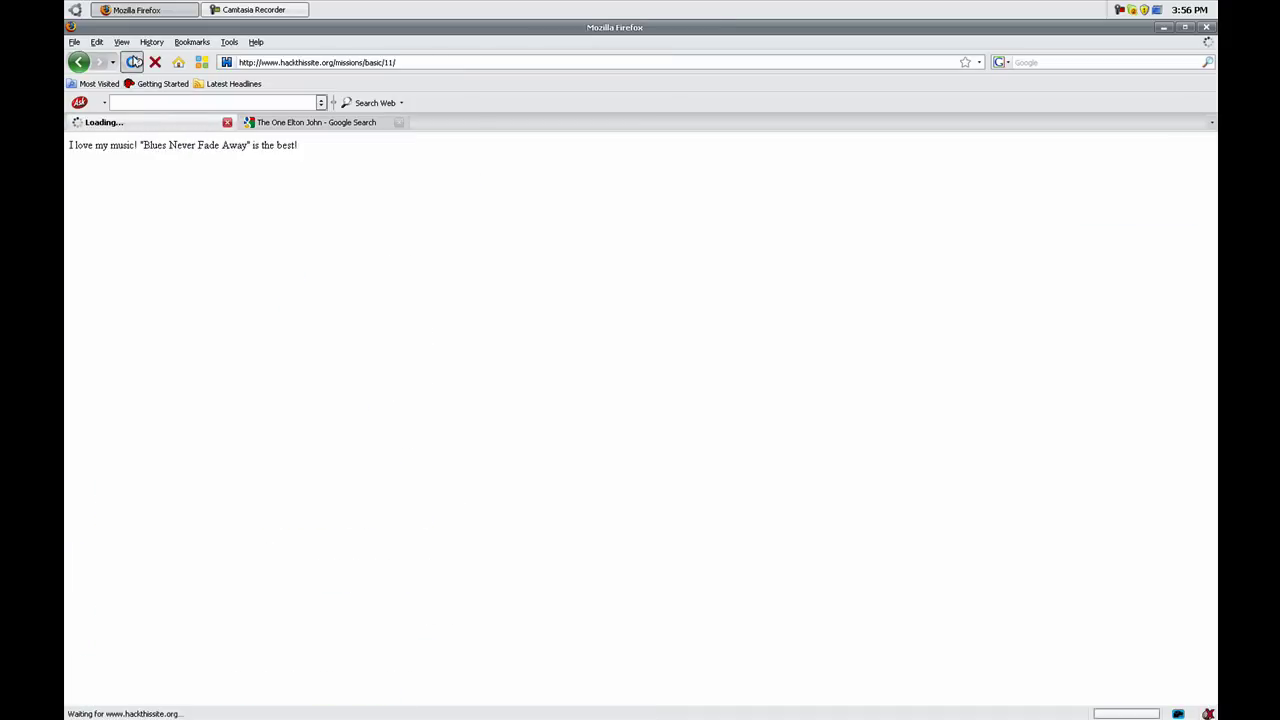
left_click(134, 59)
left_click(374, 119)
left_click(399, 123)
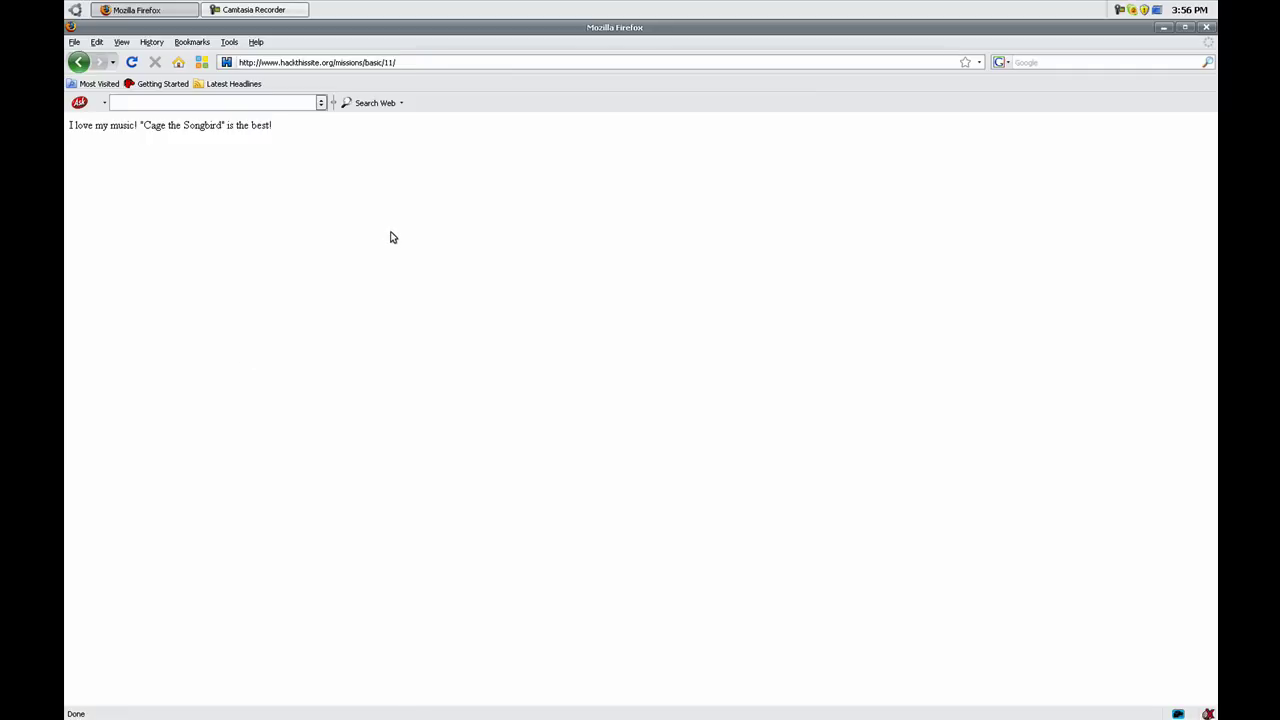
Open hackthissite.org in a new tab and bring its challenge categories into view
key("ctrl+t")
type("hackthissite")
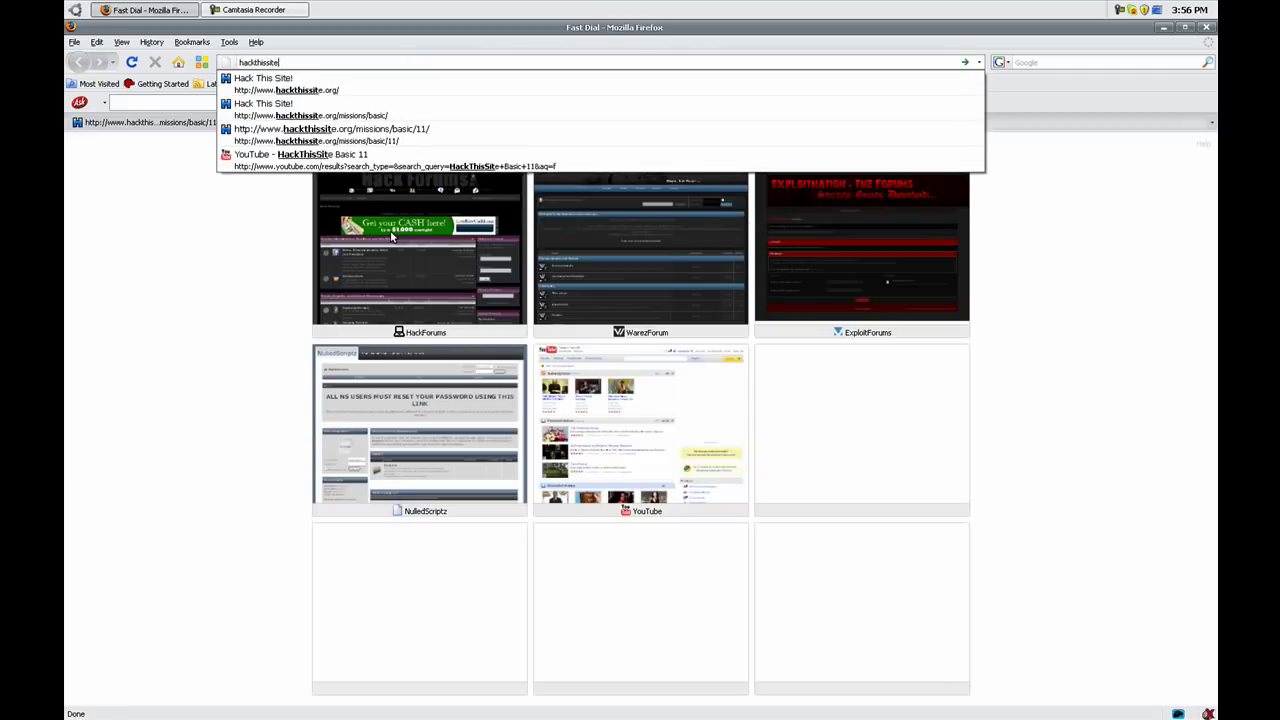
type(".org")
key("Return")
scroll(300, 280, "down", 3)
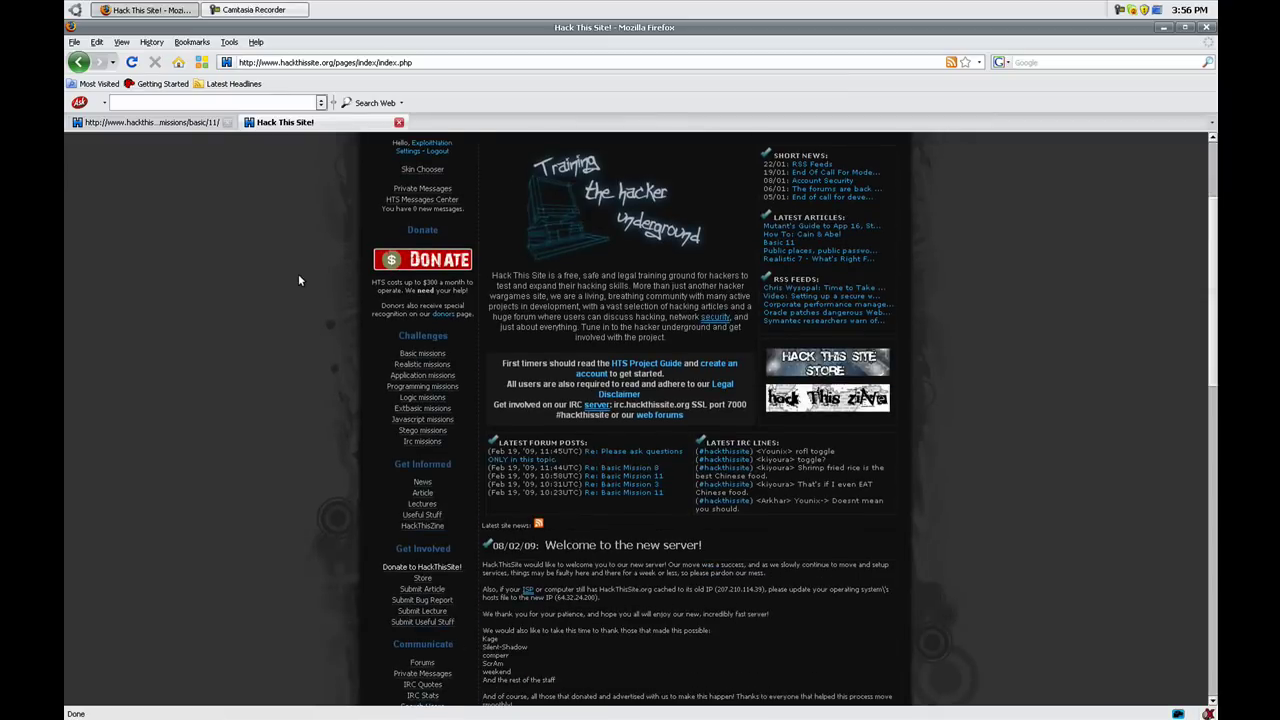
Open the site's article list and bring up the "Basic 11" guide
scroll(298, 280, "down", 2)
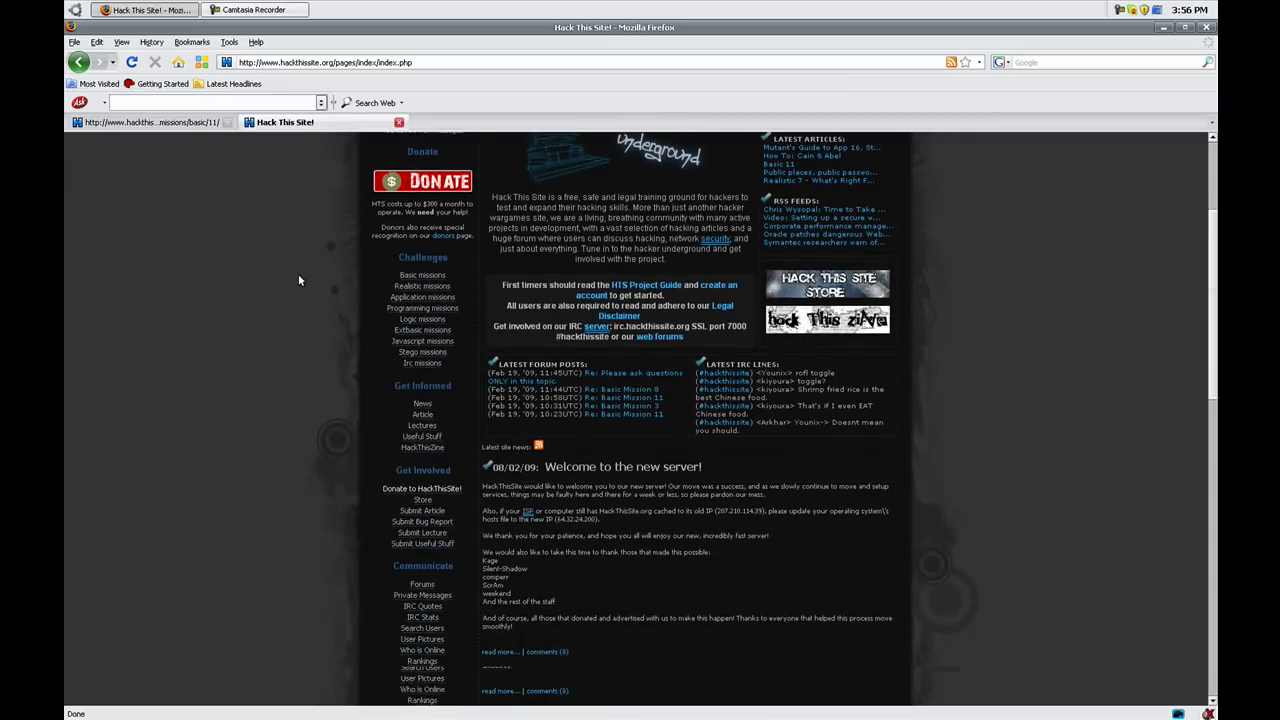
left_click(424, 419)
scroll(490, 420, "down", 1)
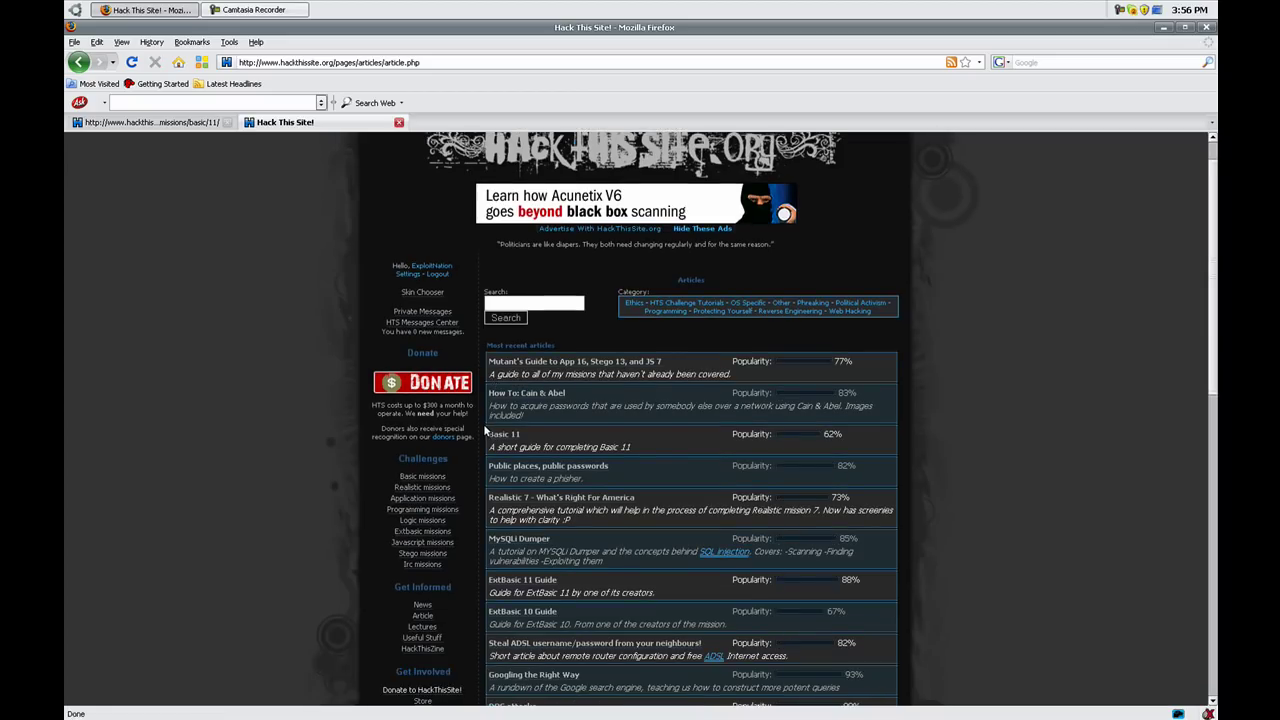
left_click(490, 434)
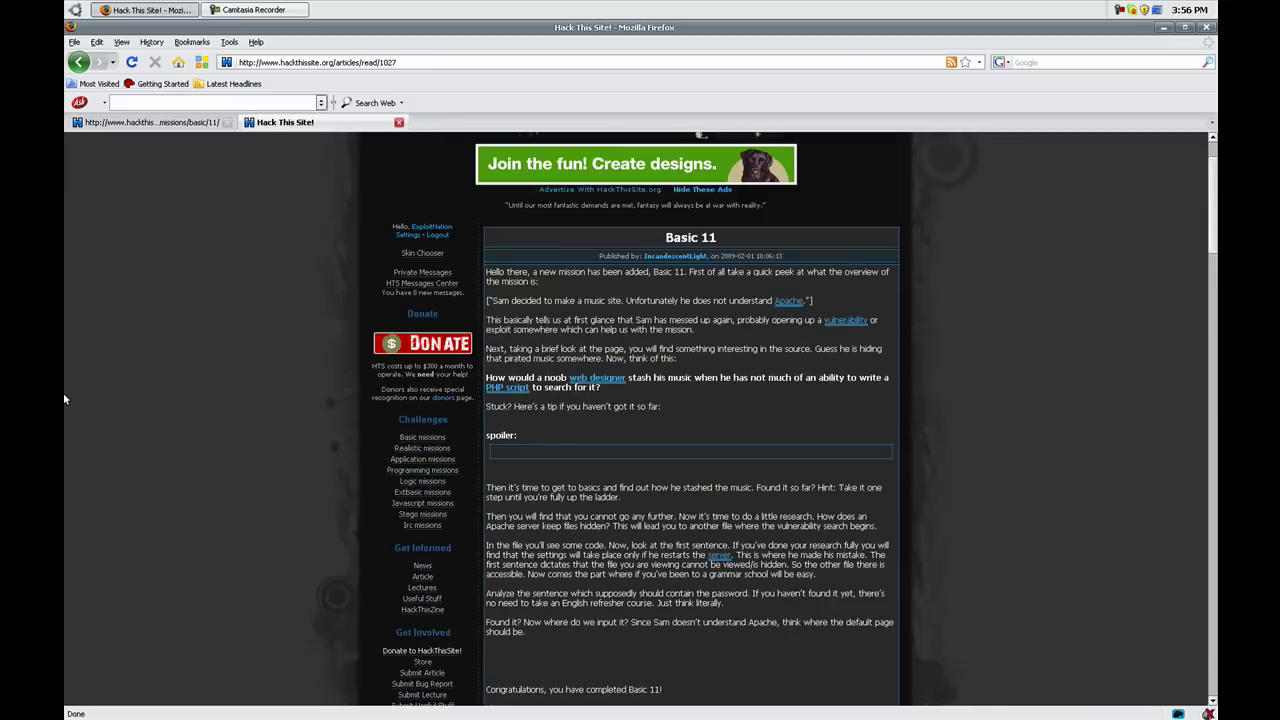
Read through the Basic 11 guide for hints on the hidden music and Apache, and close its tab
scroll(63, 398, "down", 2)
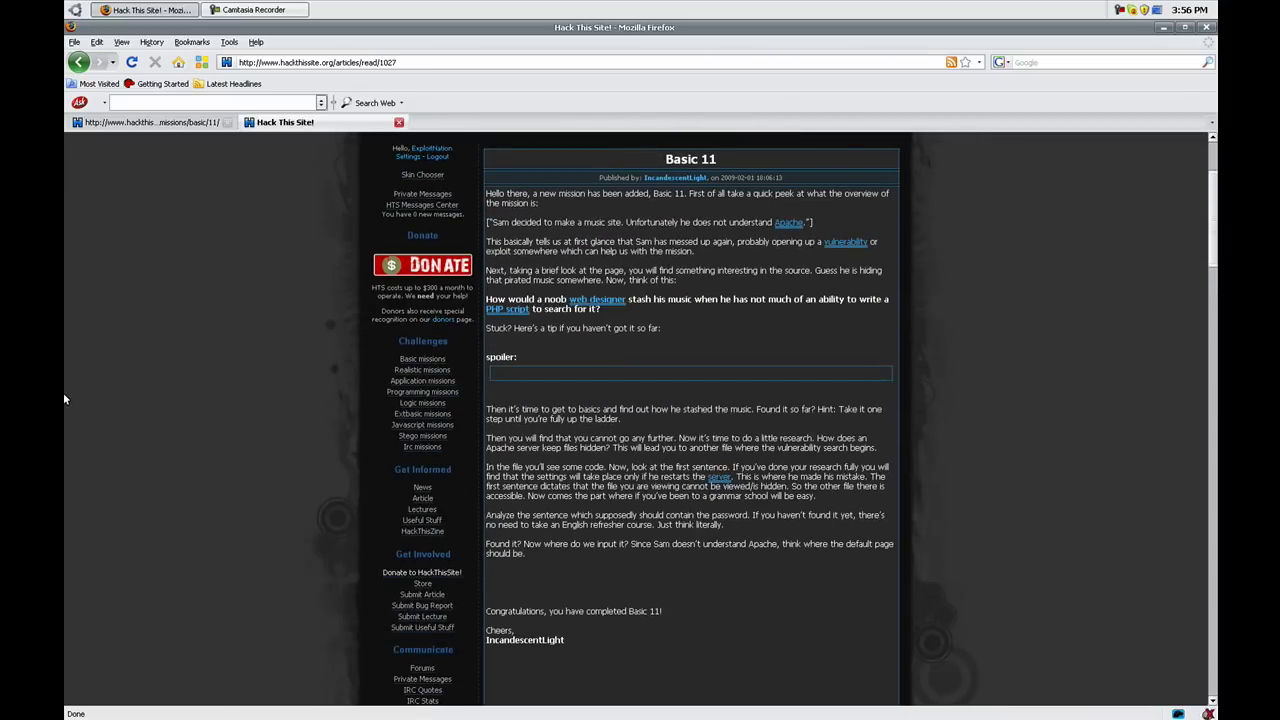
scroll(63, 402, "up", 4)
scroll(63, 396, "down", 10)
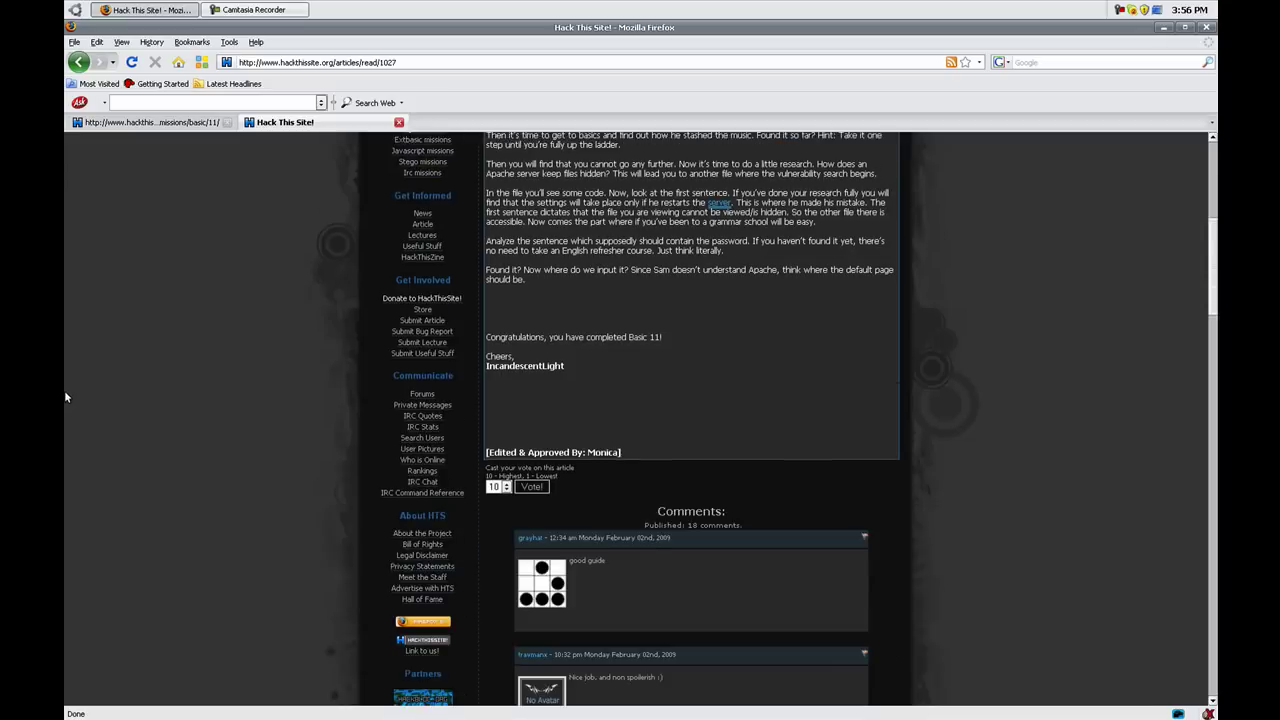
scroll(64, 390, "up", 10)
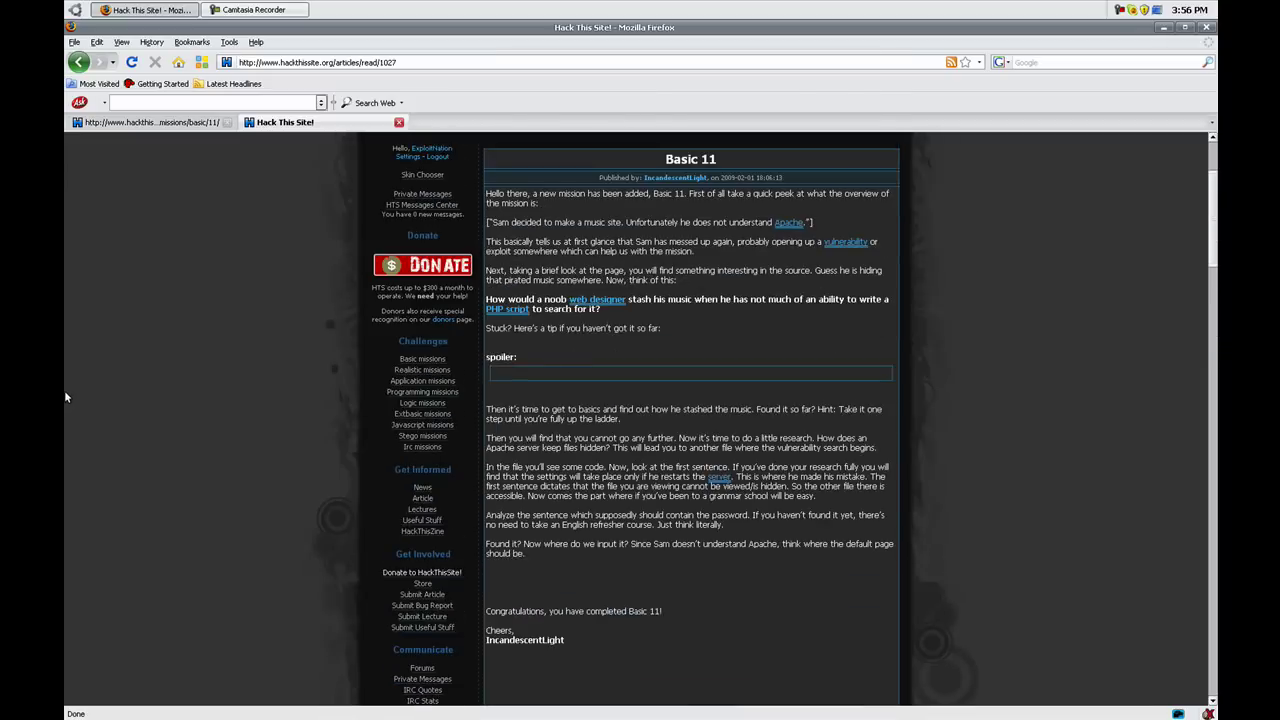
scroll(64, 390, "down", 5)
scroll(157, 337, "down", 15)
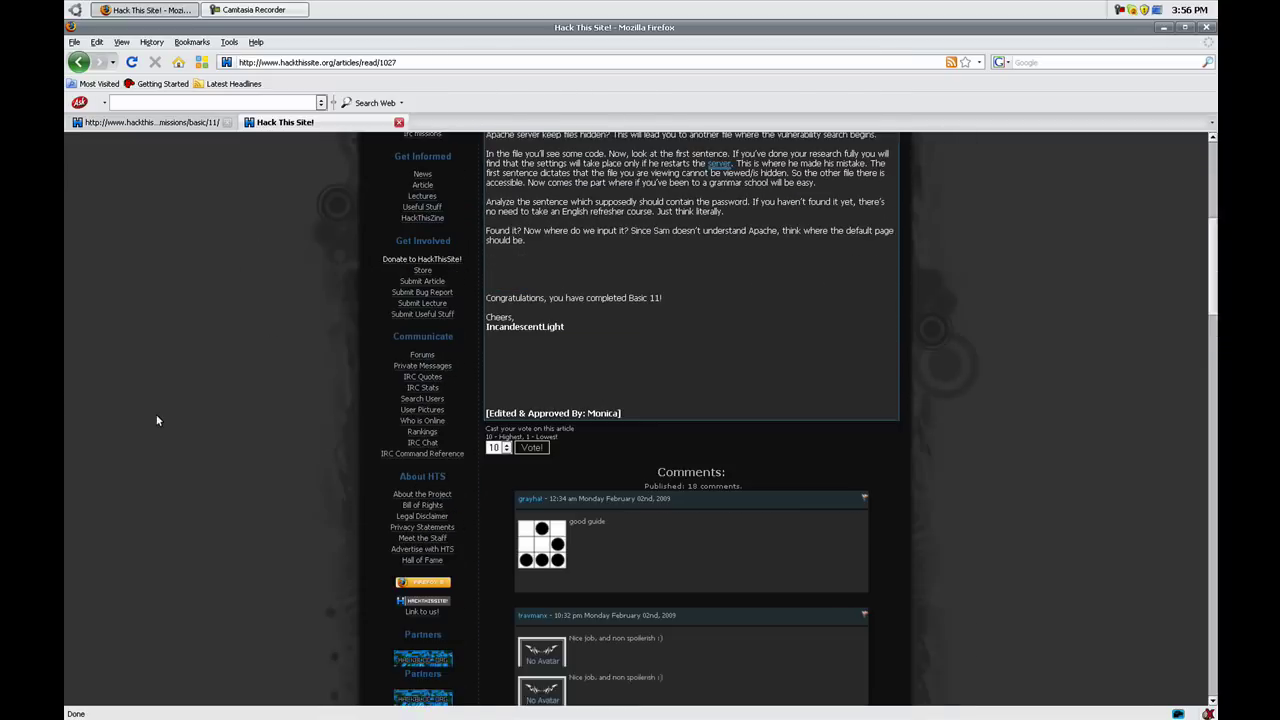
scroll(113, 515, "up", 9)
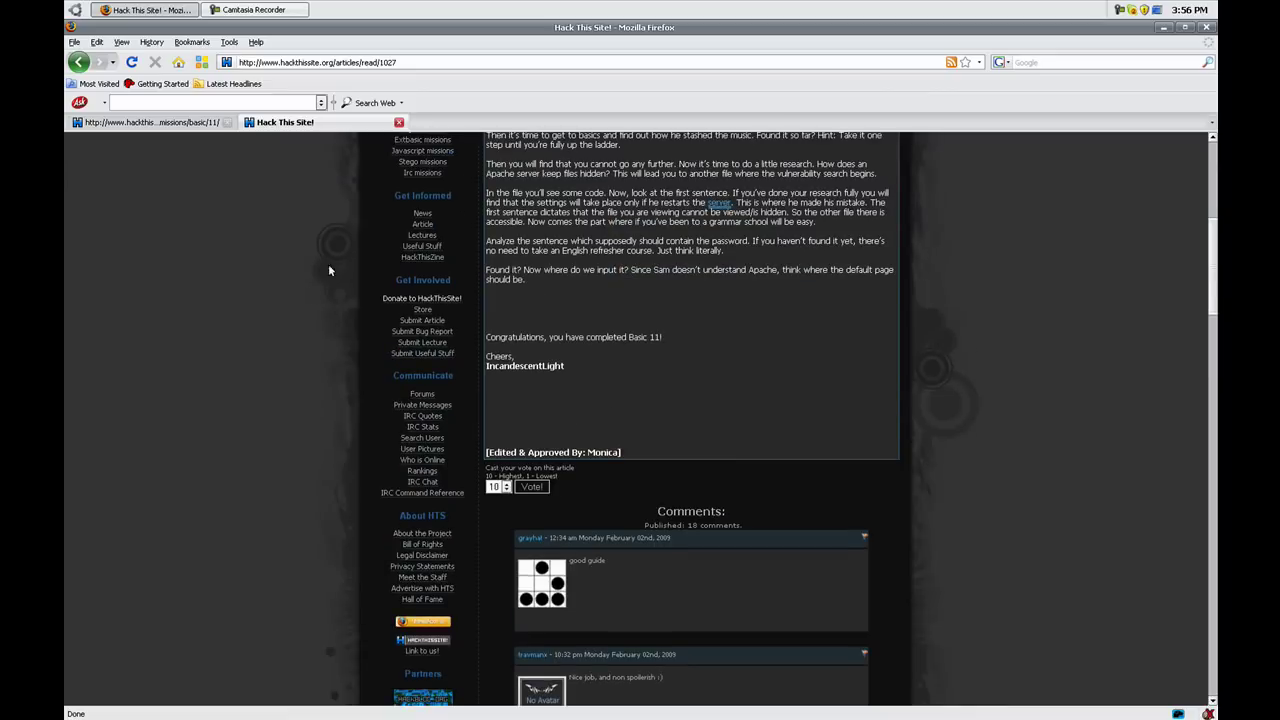
left_click(399, 122)
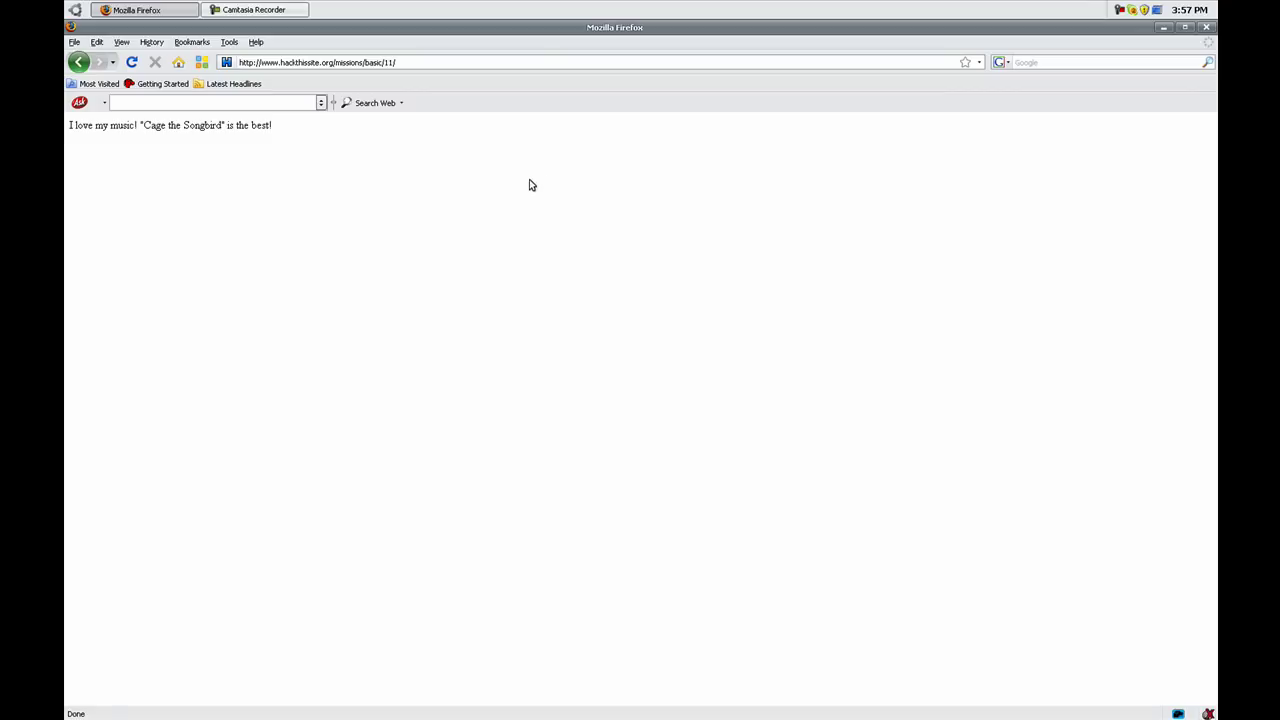
Try the admin, bin and config paths under missions/basic/11/, and return to the mission page
left_click(429, 60)
left_click(430, 61)
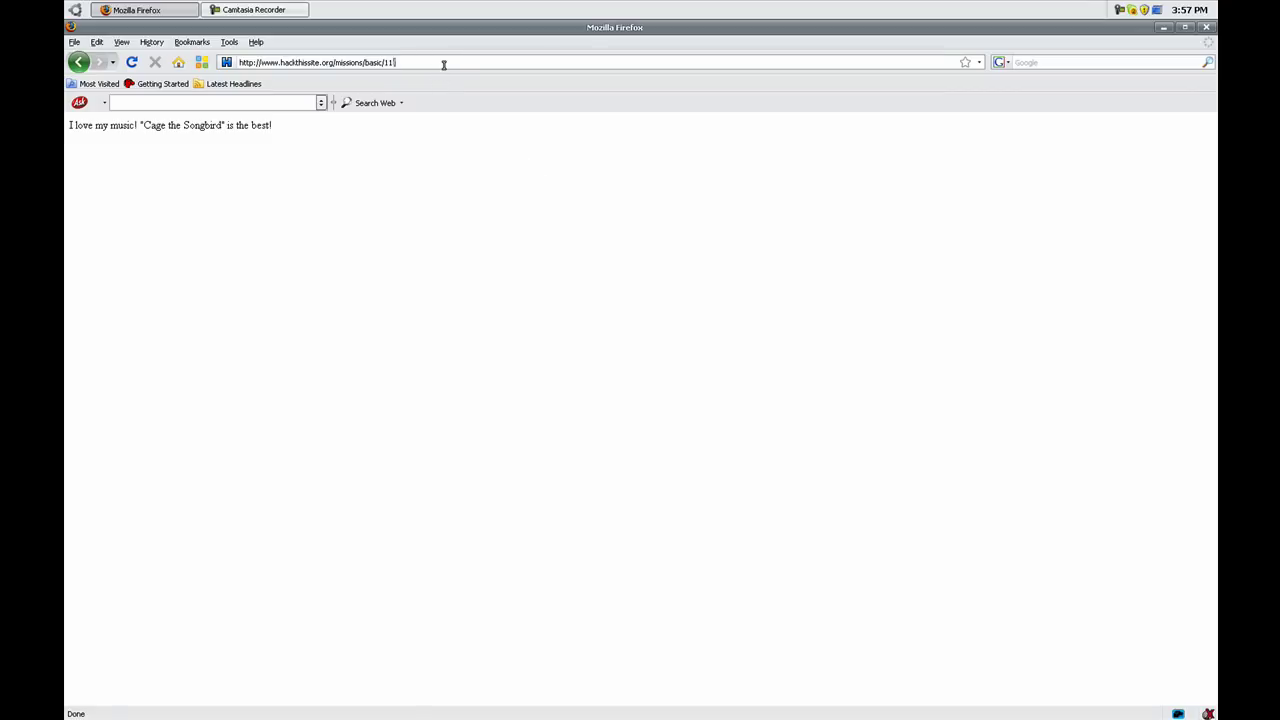
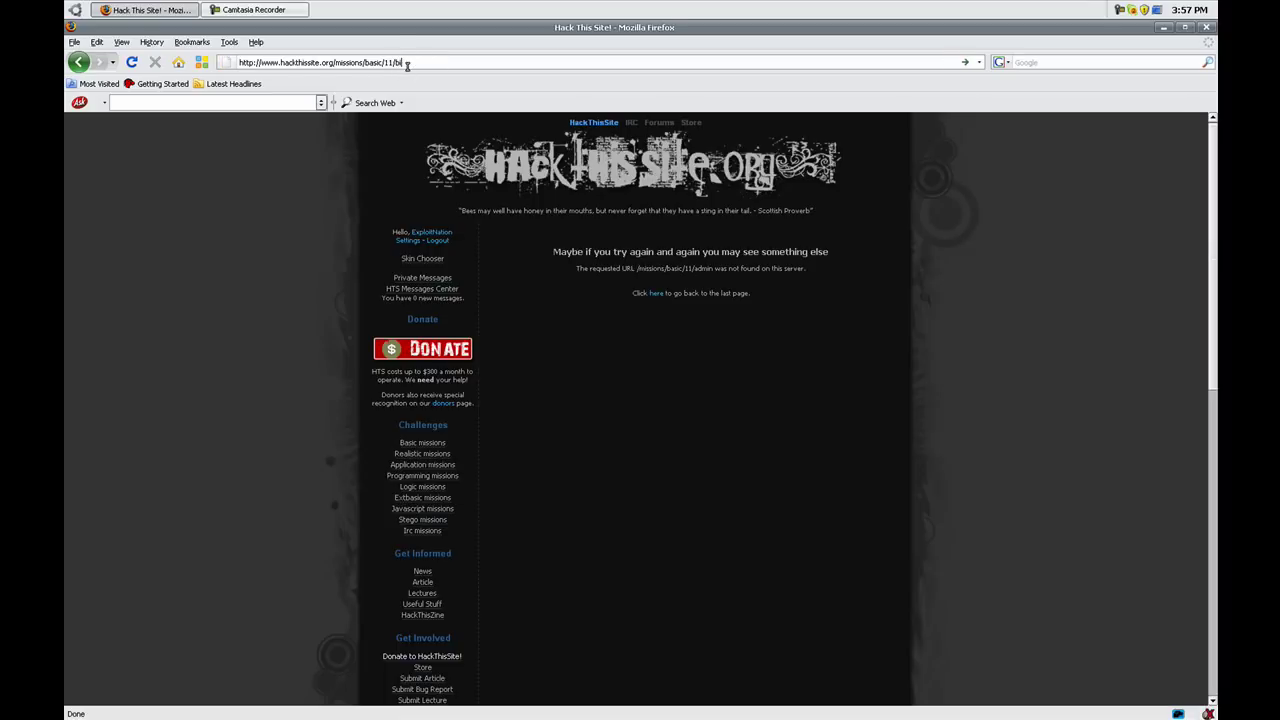
key("Return")
double_click(400, 62)
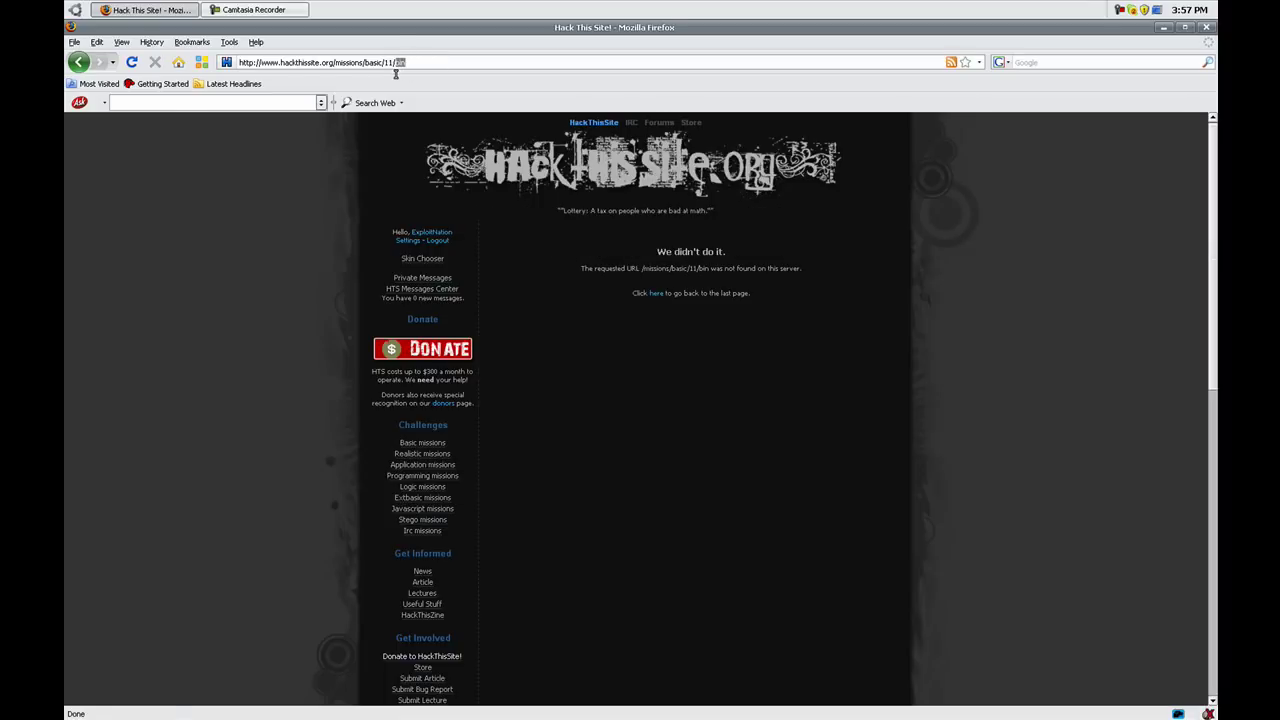
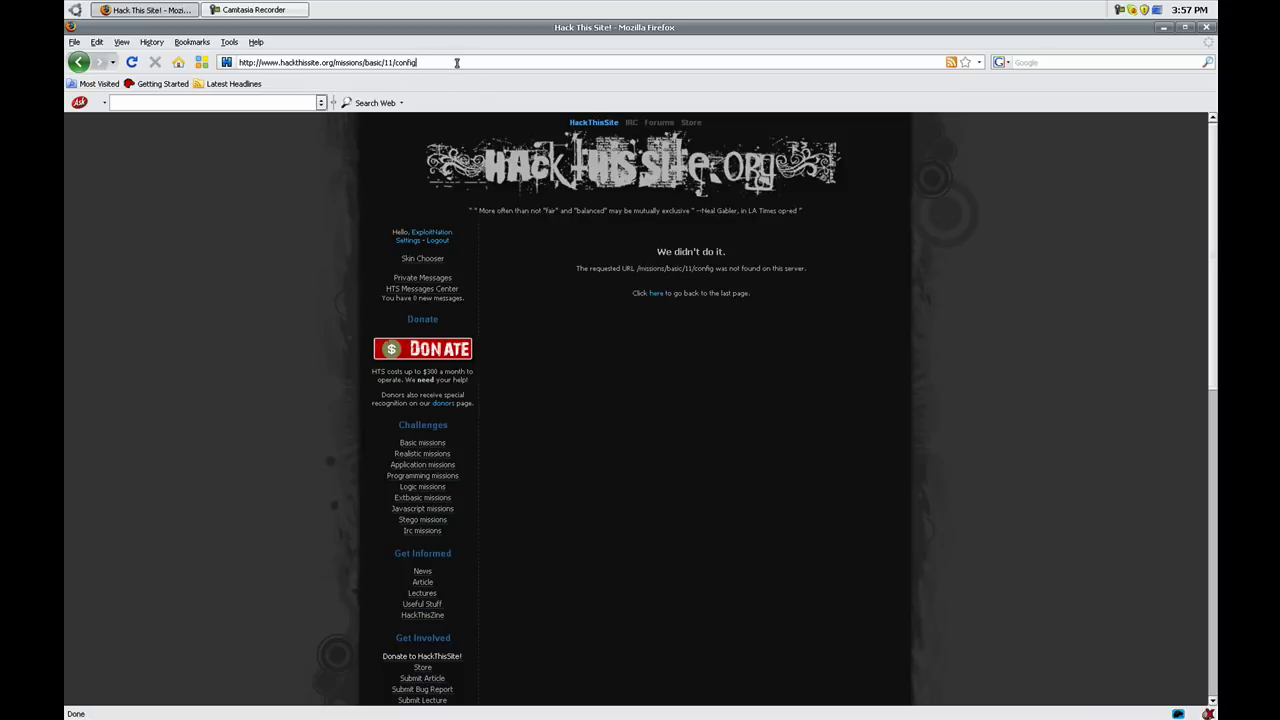
left_click_drag(440, 67, 396, 78)
key("BackSpace")
key("Return")
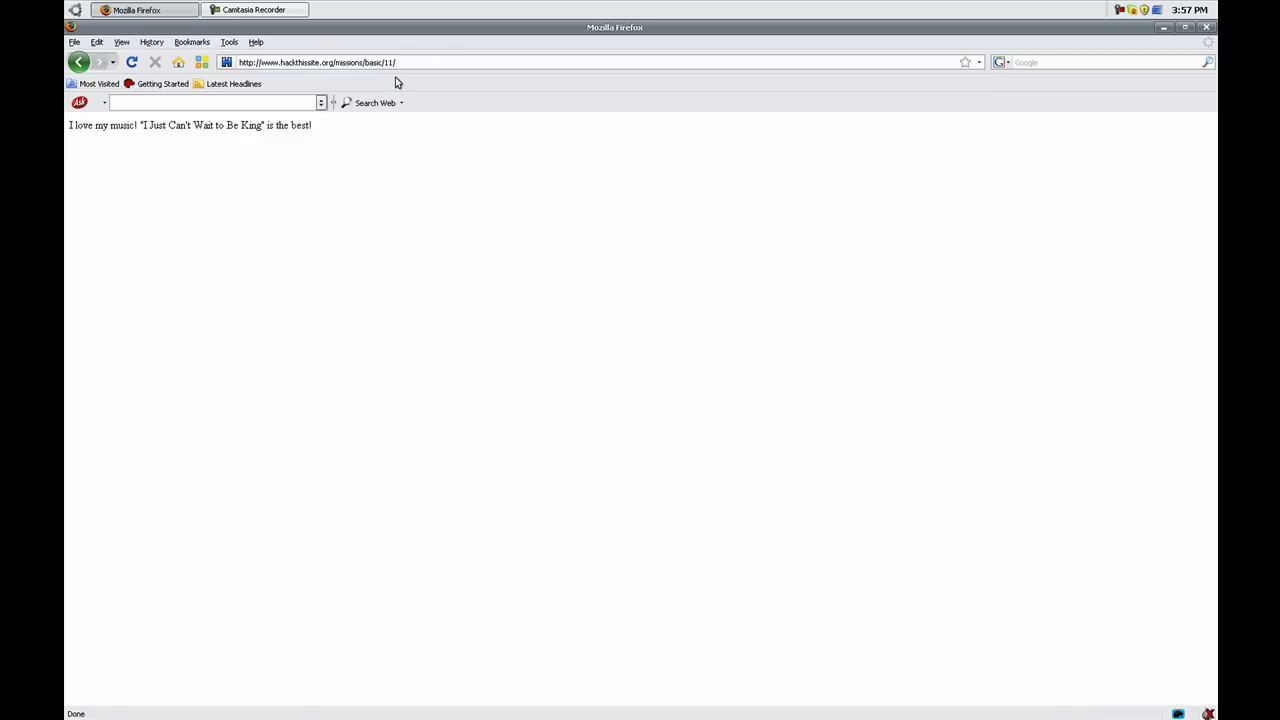
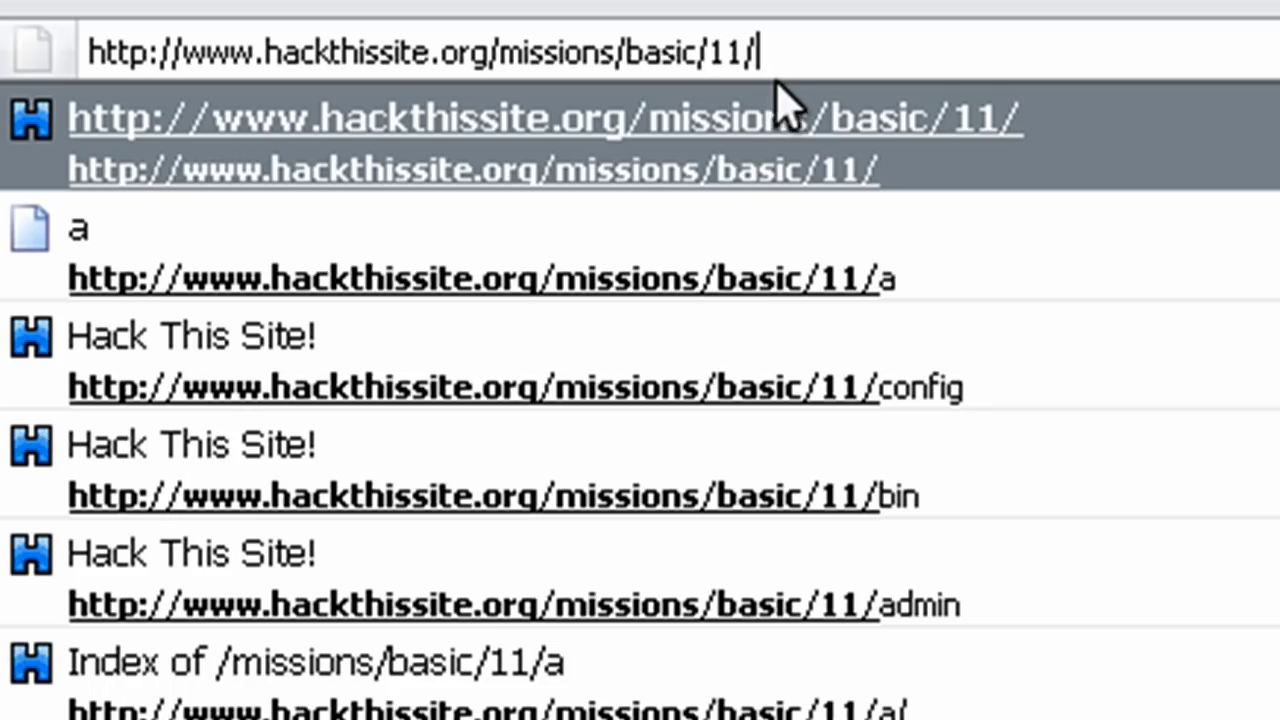
Browse the mission's b directory down to b/b/e, and go back to the mission page
key("Return")
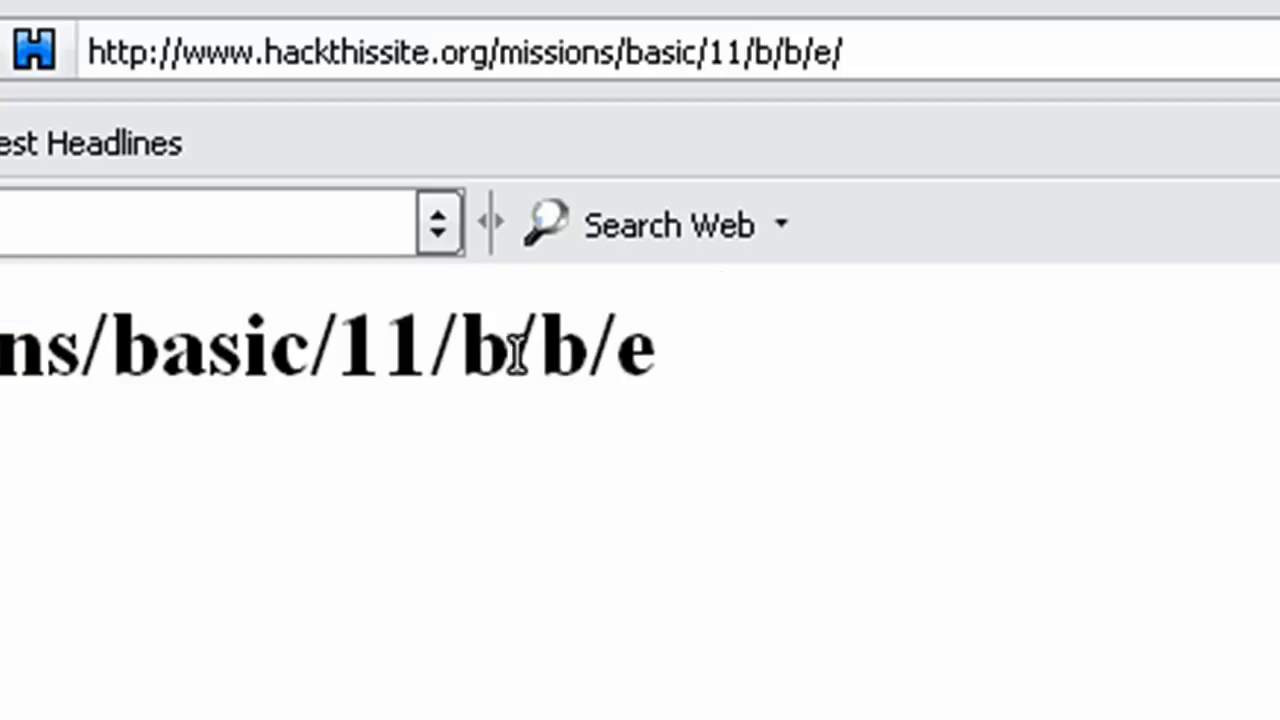
double_click(494, 370)
left_click(680, 336)
key("alt+Left")
key("alt+Left")
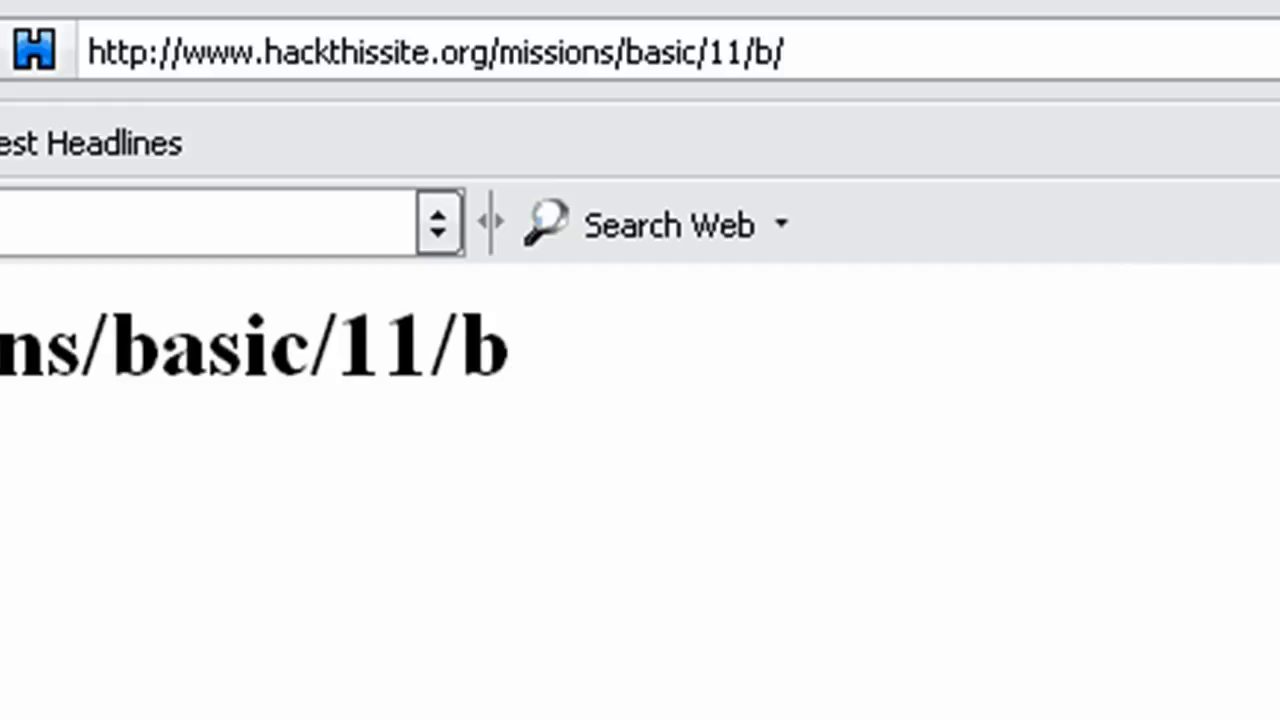
left_click_drag(800, 66, 763, 89)
left_click(800, 53)
key("alt+Left")
key("alt+Left")
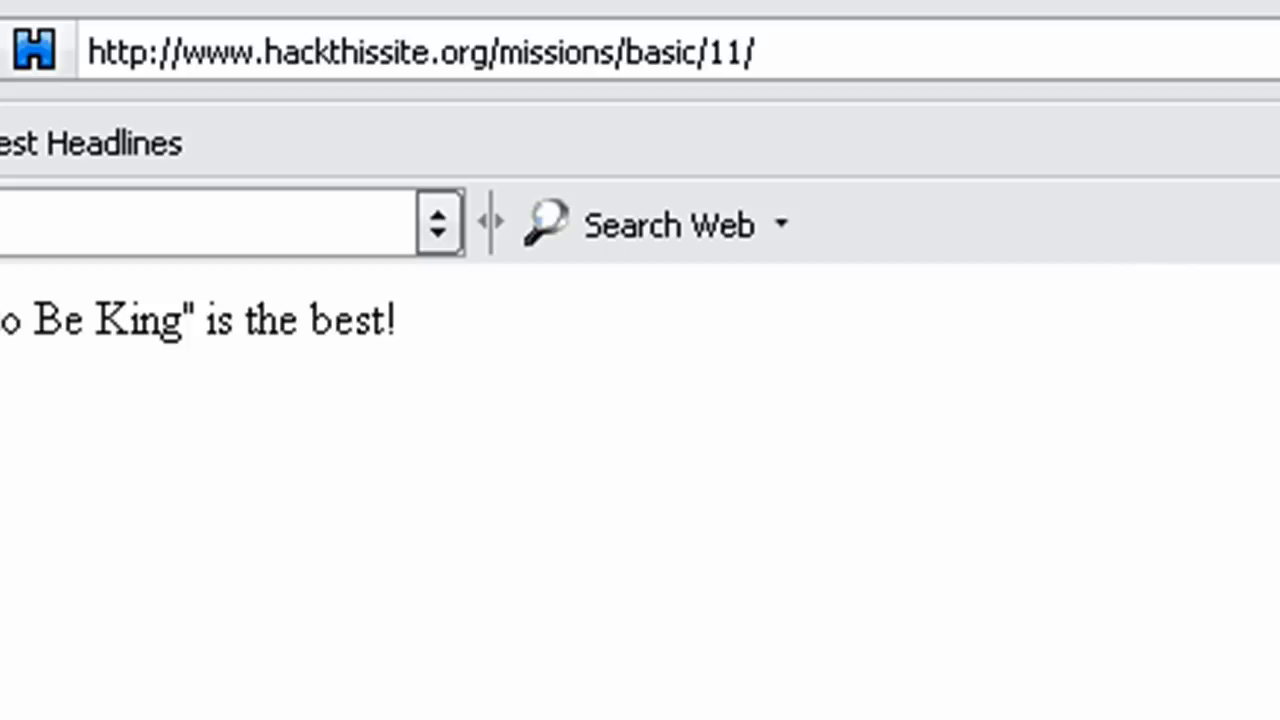
Open the e directory under missions/basic/11/
left_click(909, 45)
left_click(930, 57)
type("e")
key("Return")
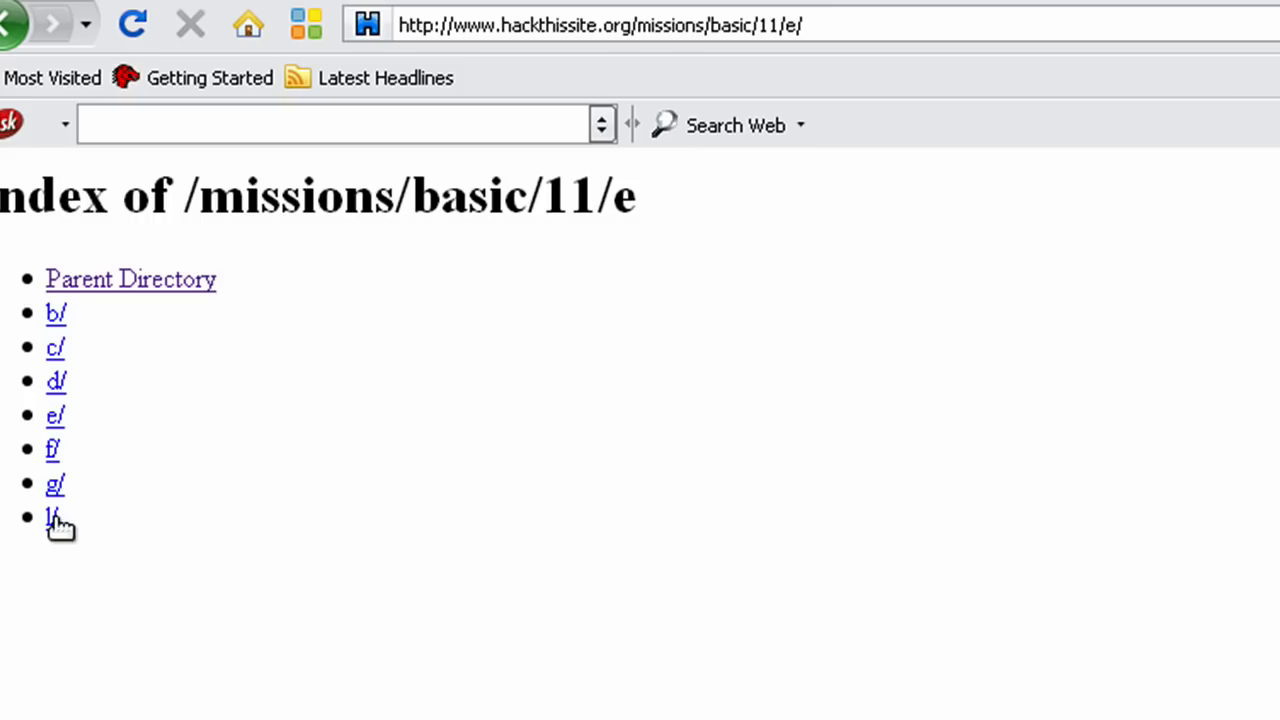
Descend from the e directory through the subfolders l, t, o and n
left_click(54, 518)
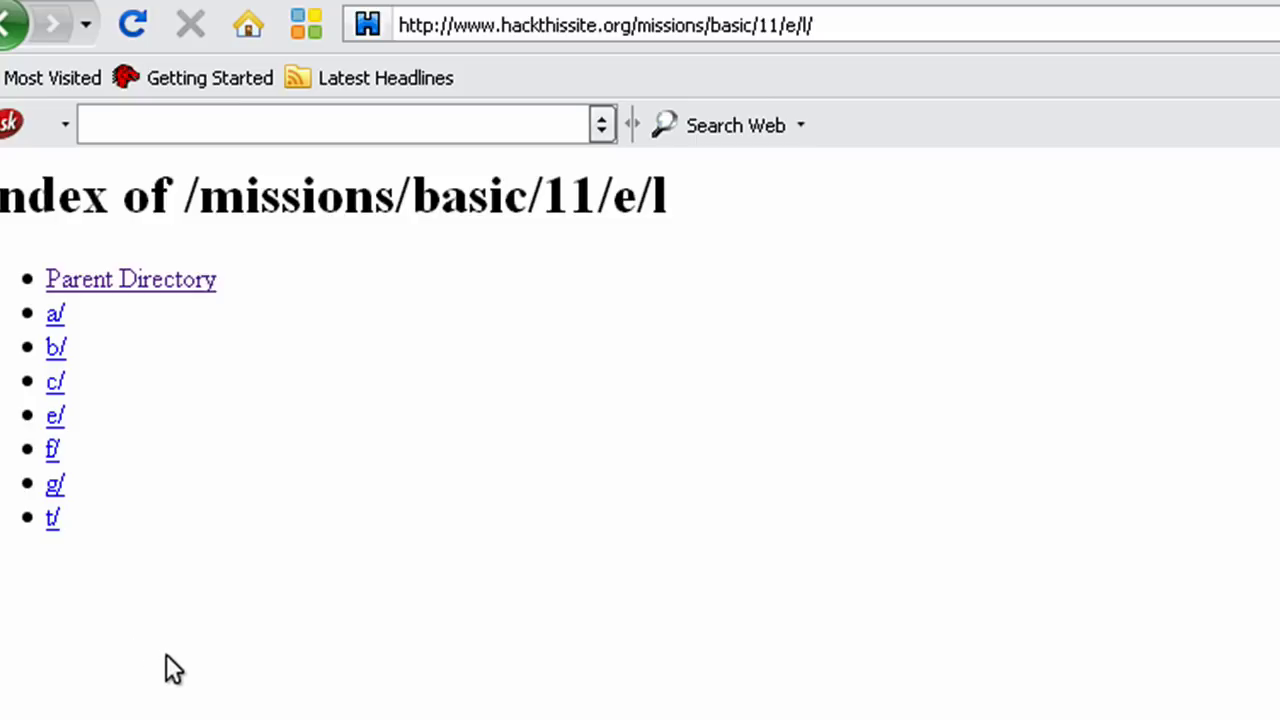
left_click(57, 519)
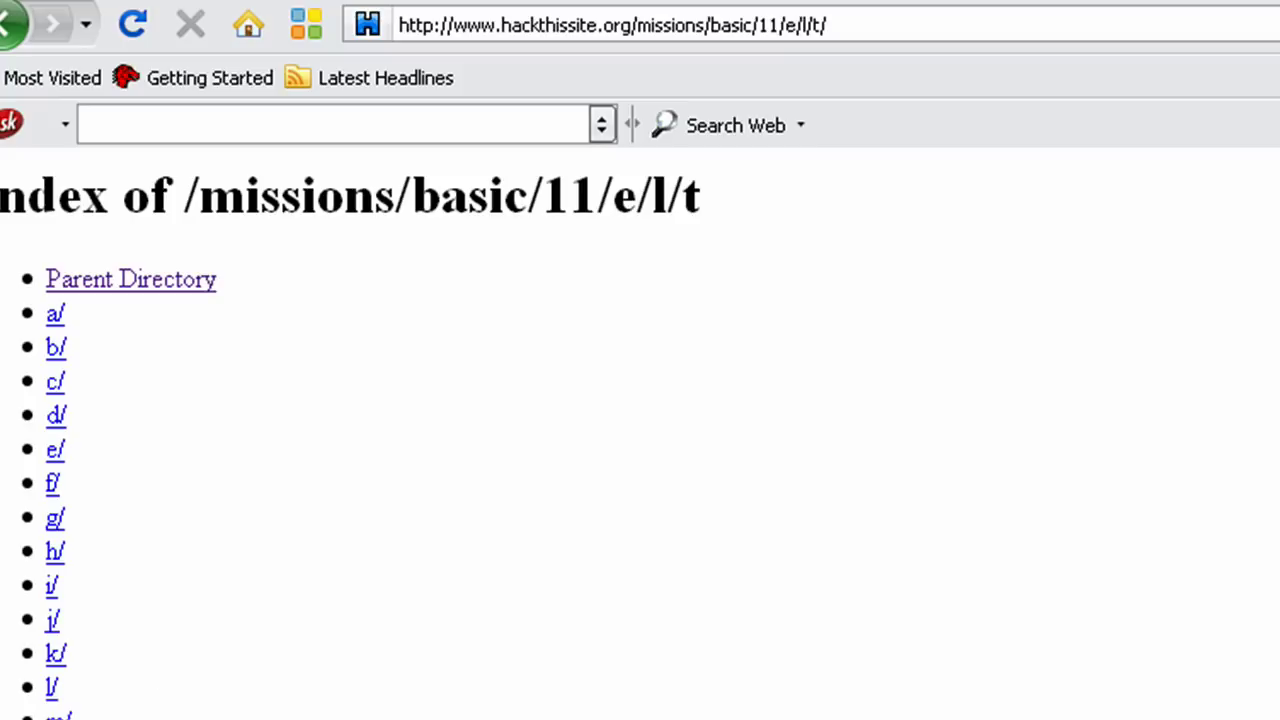
left_click(56, 719)
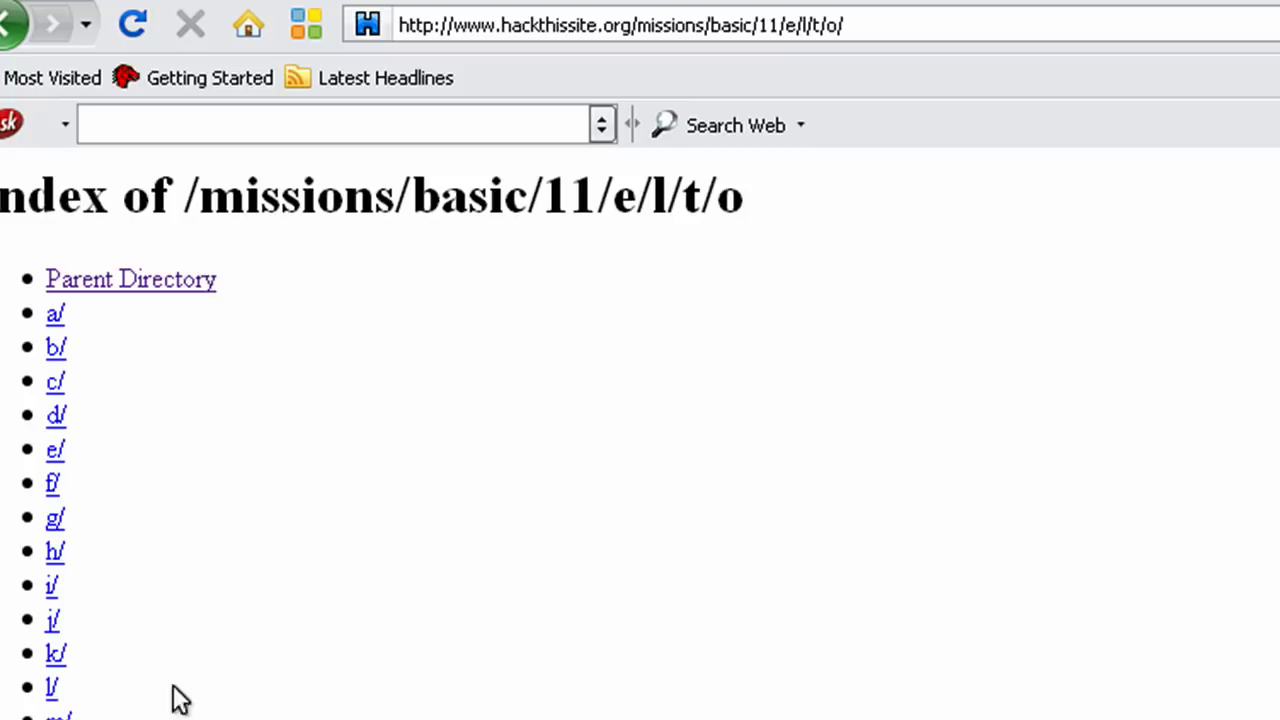
left_click(56, 719)
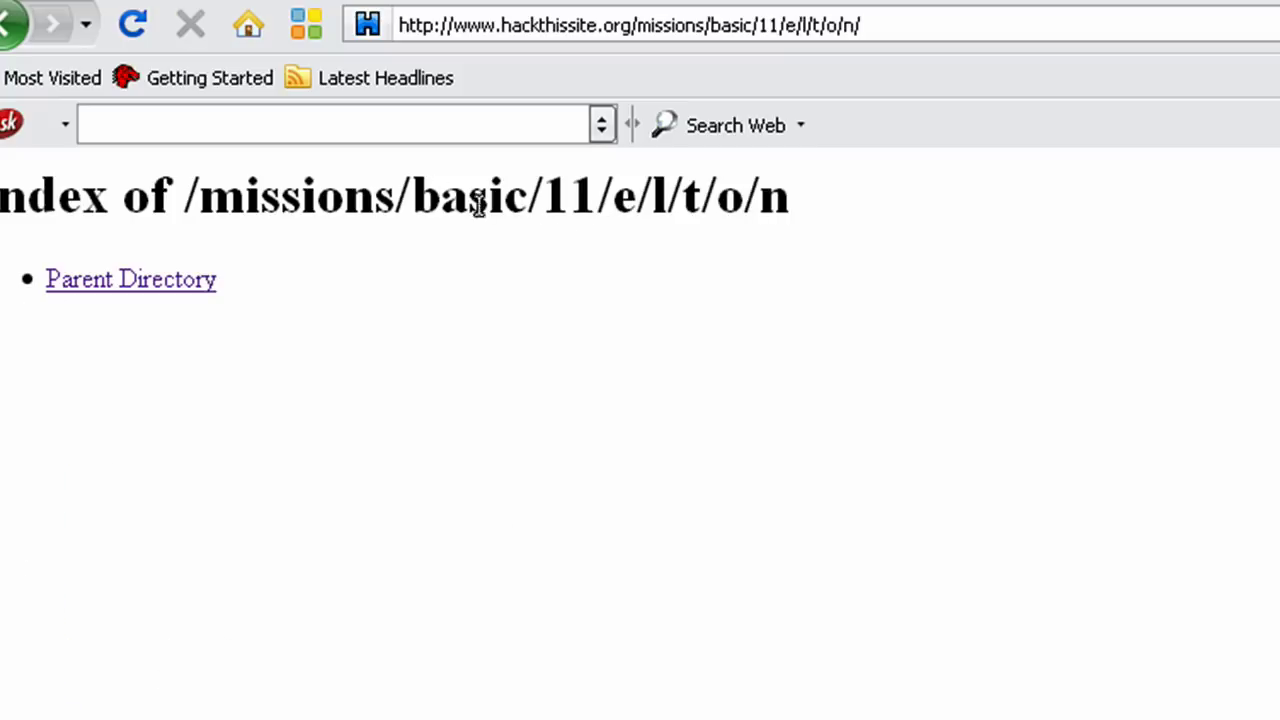
Examine the e/l/t/o/n index listing and its page source for hidden entries, and close the source
left_click_drag(609, 202, 858, 197)
left_click(858, 197)
left_click_drag(463, 251, 454, 229)
left_click(451, 231)
double_click(481, 246)
double_click(481, 245)
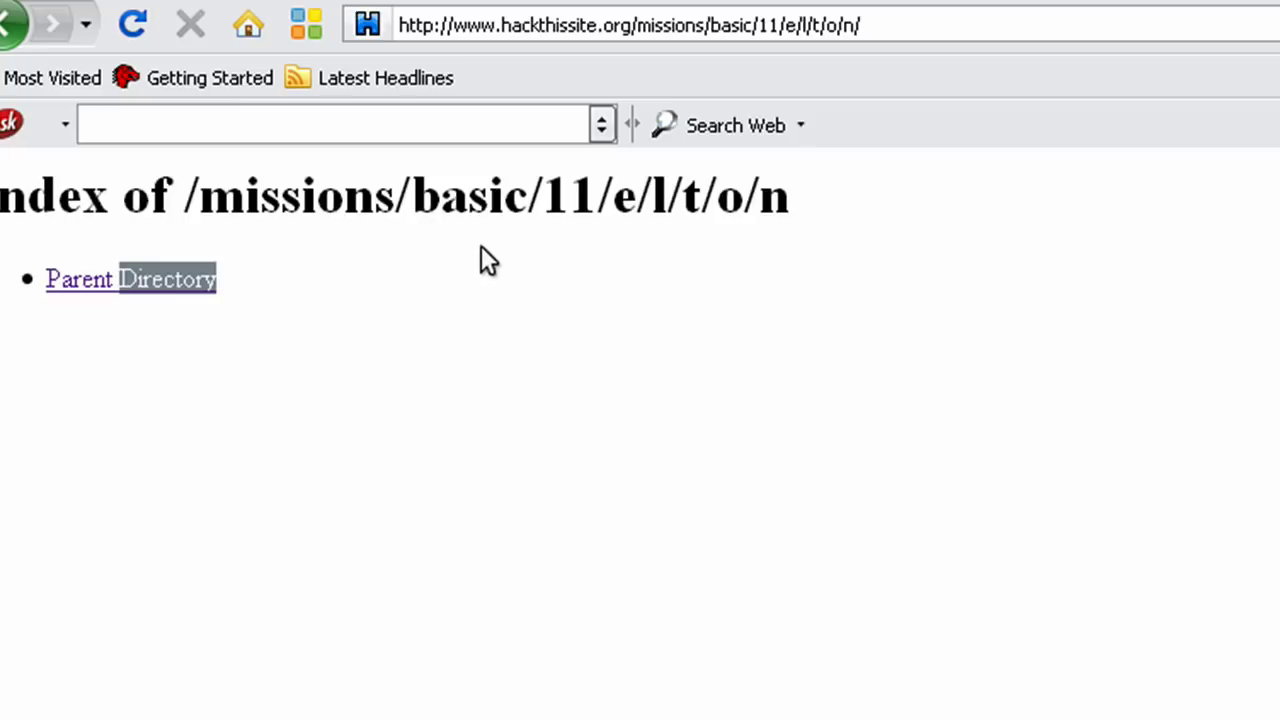
left_click(481, 245)
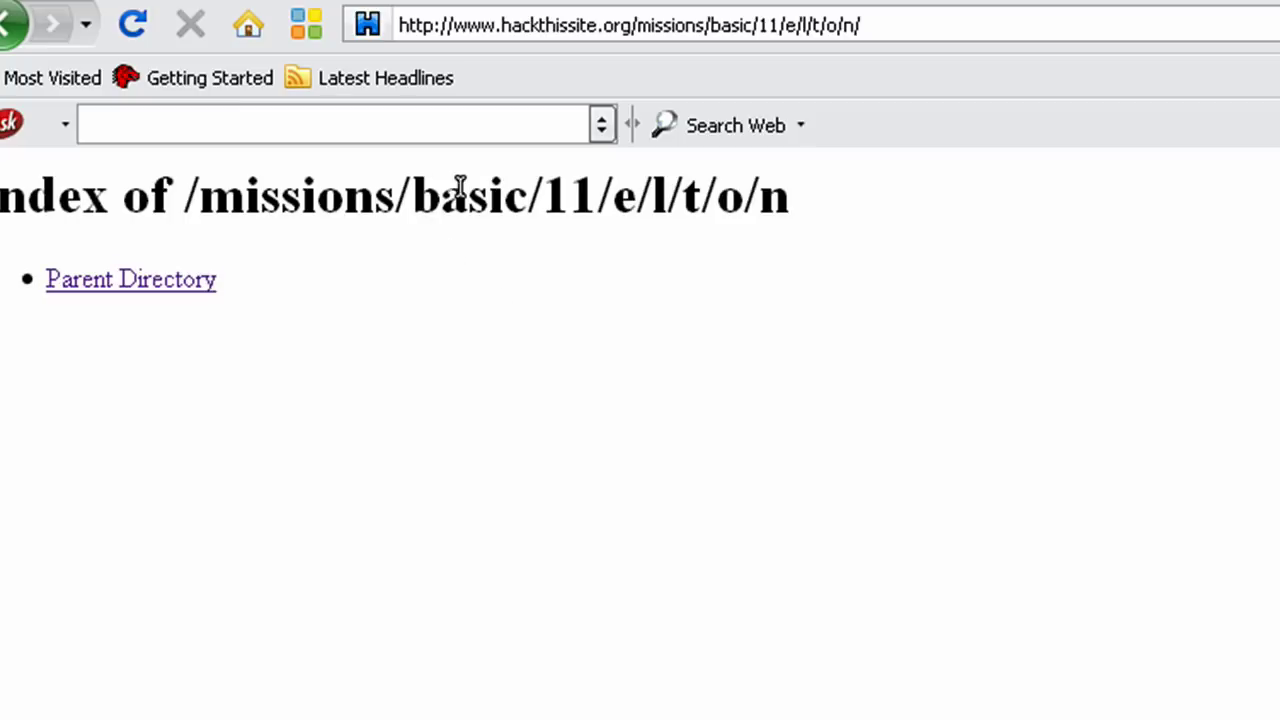
left_click_drag(862, 196, 603, 221)
left_click(604, 216)
right_click(67, 346)
left_click(330, 711)
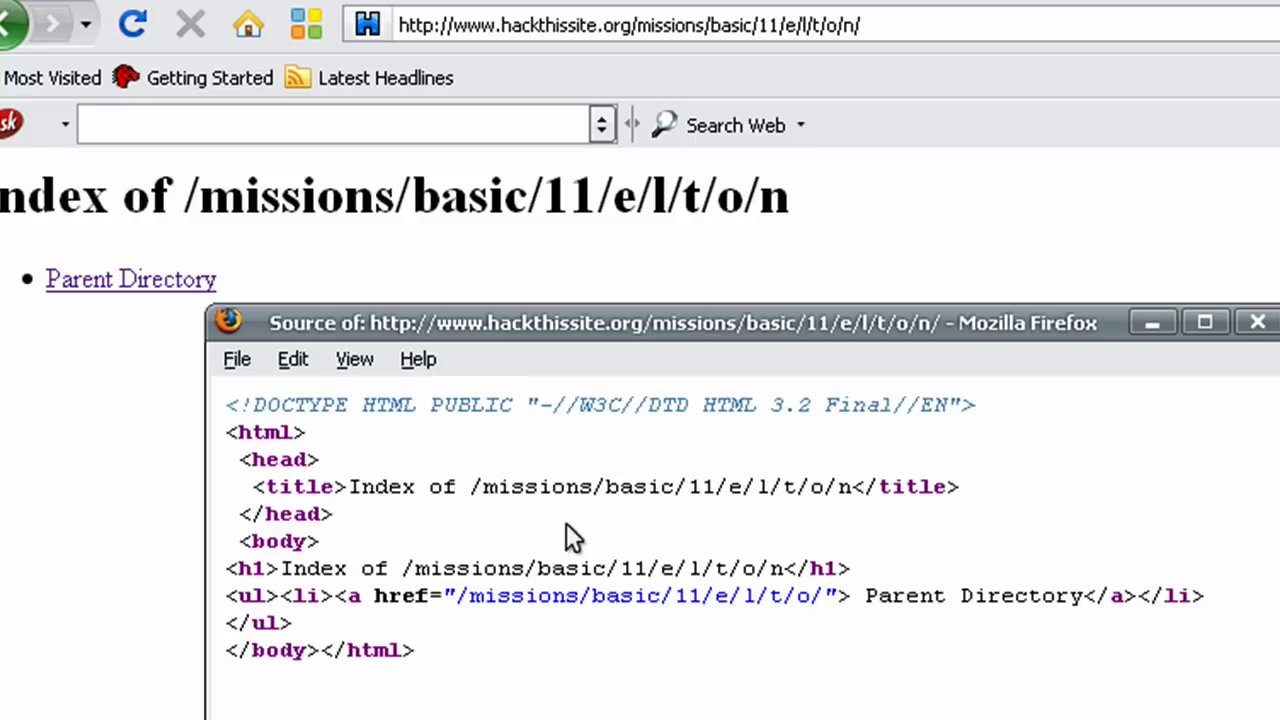
left_click(1260, 326)
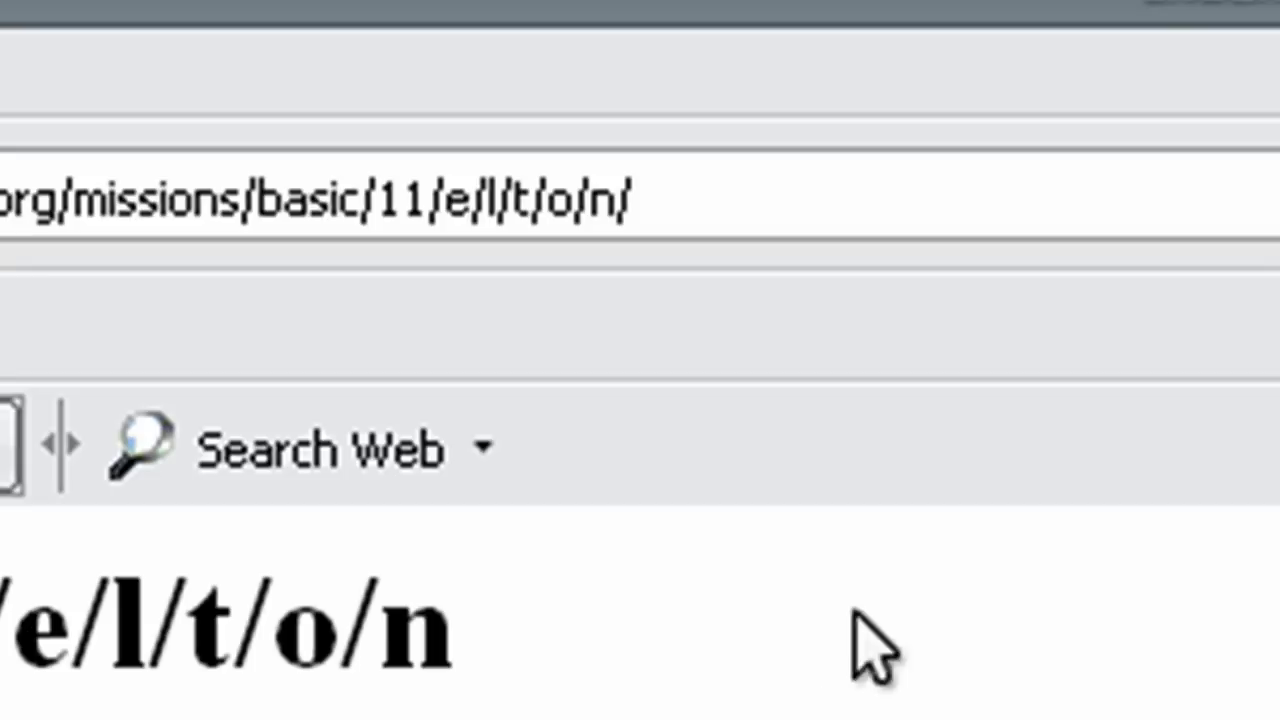
Request the .htaccess file inside the e/l/t/o/n directory
left_click(765, 190)
left_click(765, 190)
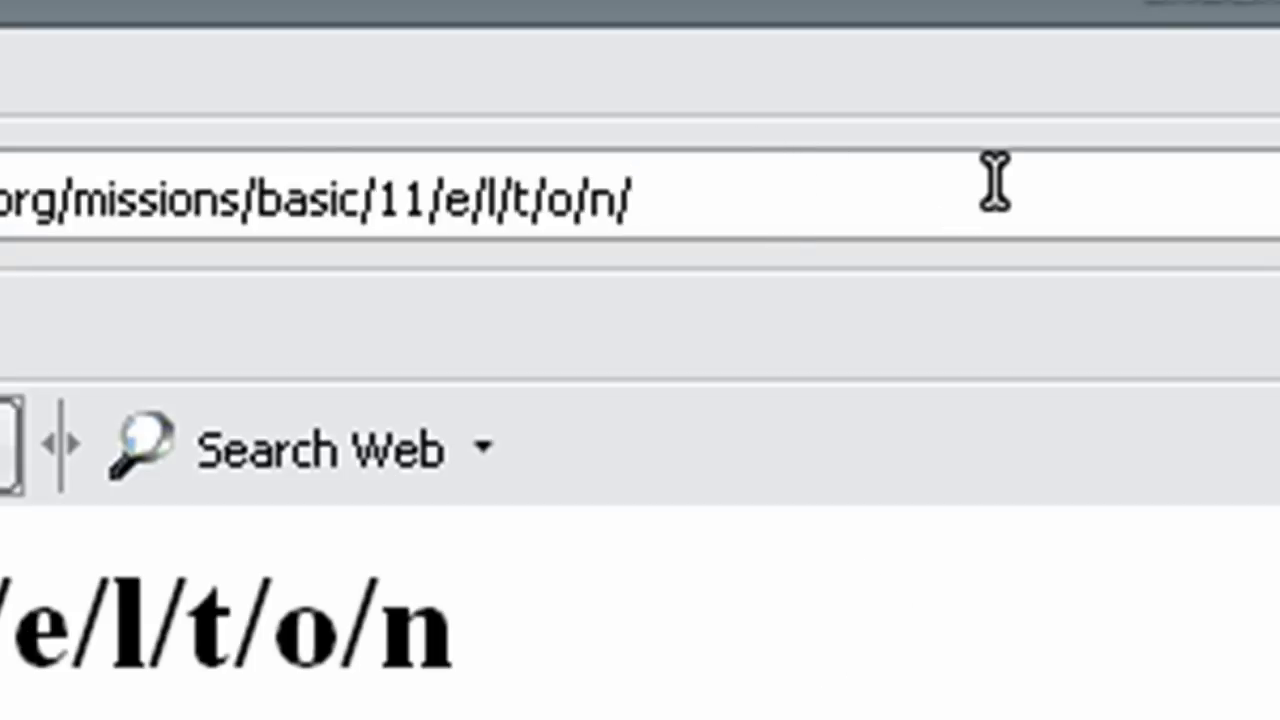
type(".htaccess")
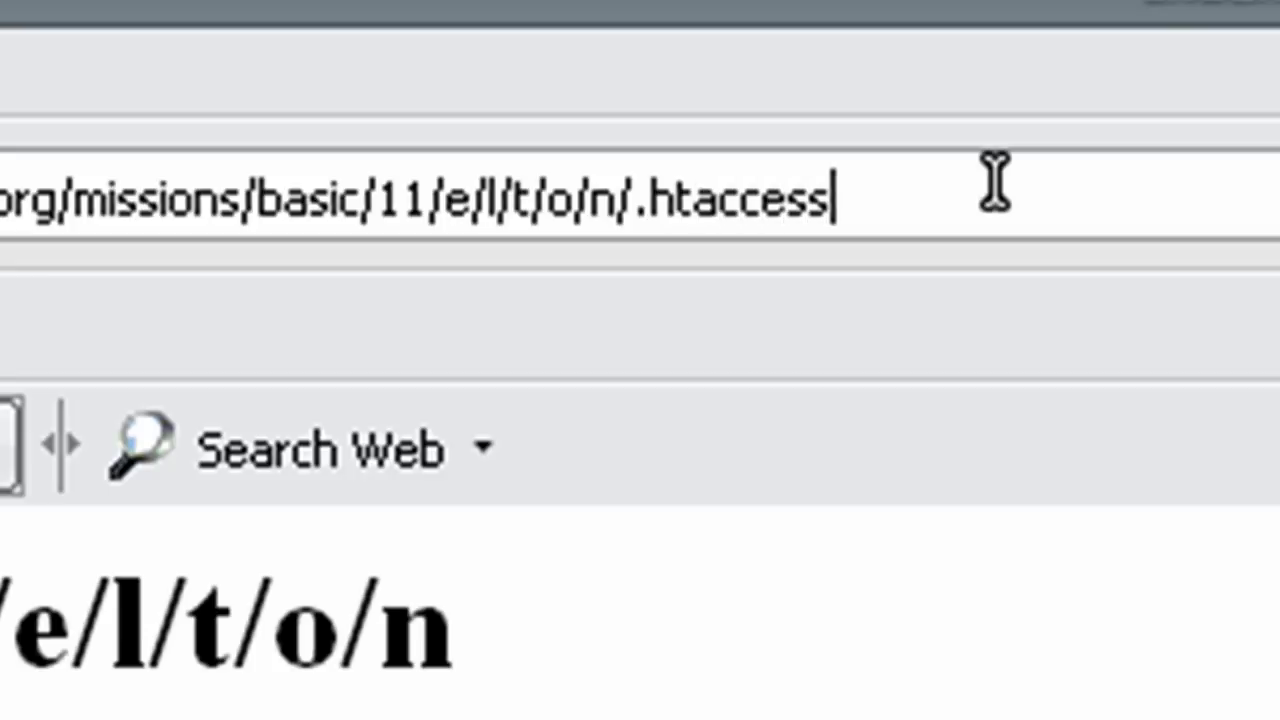
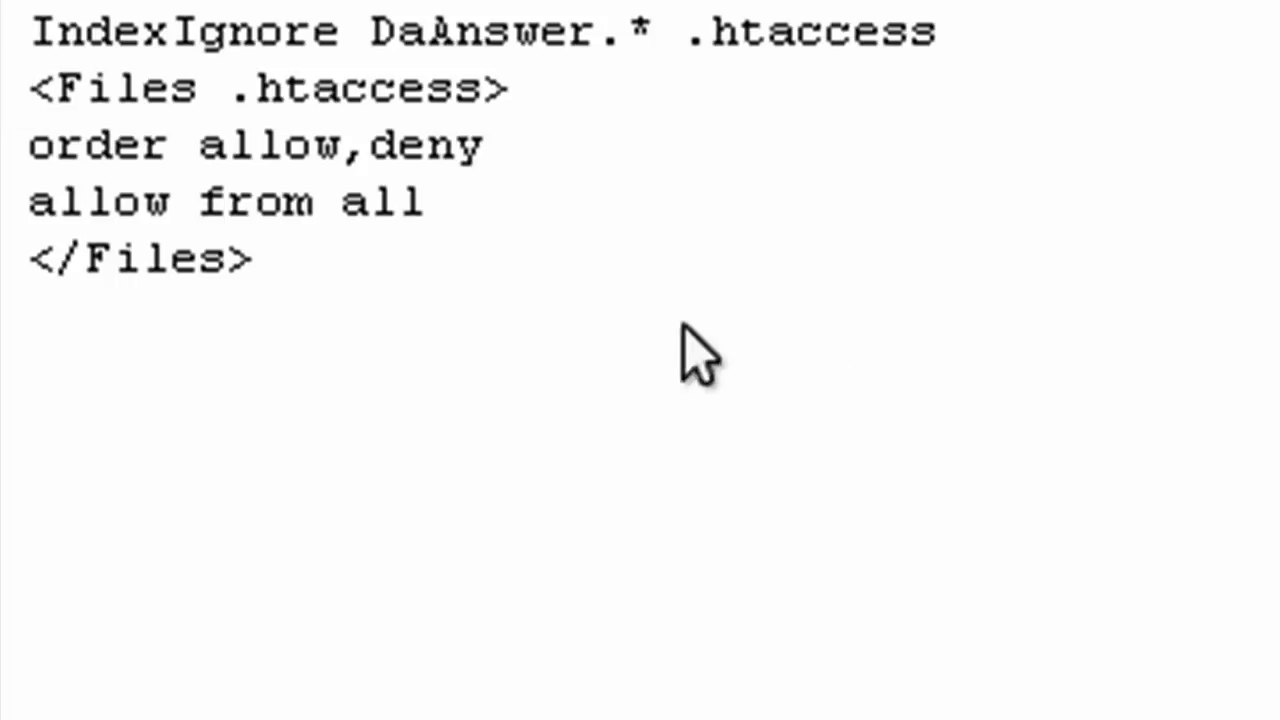
Examine the .htaccess rules, especially the file name given in the IndexIgnore line
left_click_drag(468, 332, 411, 308)
left_click(412, 334)
left_click_drag(420, 365, 8, 14)
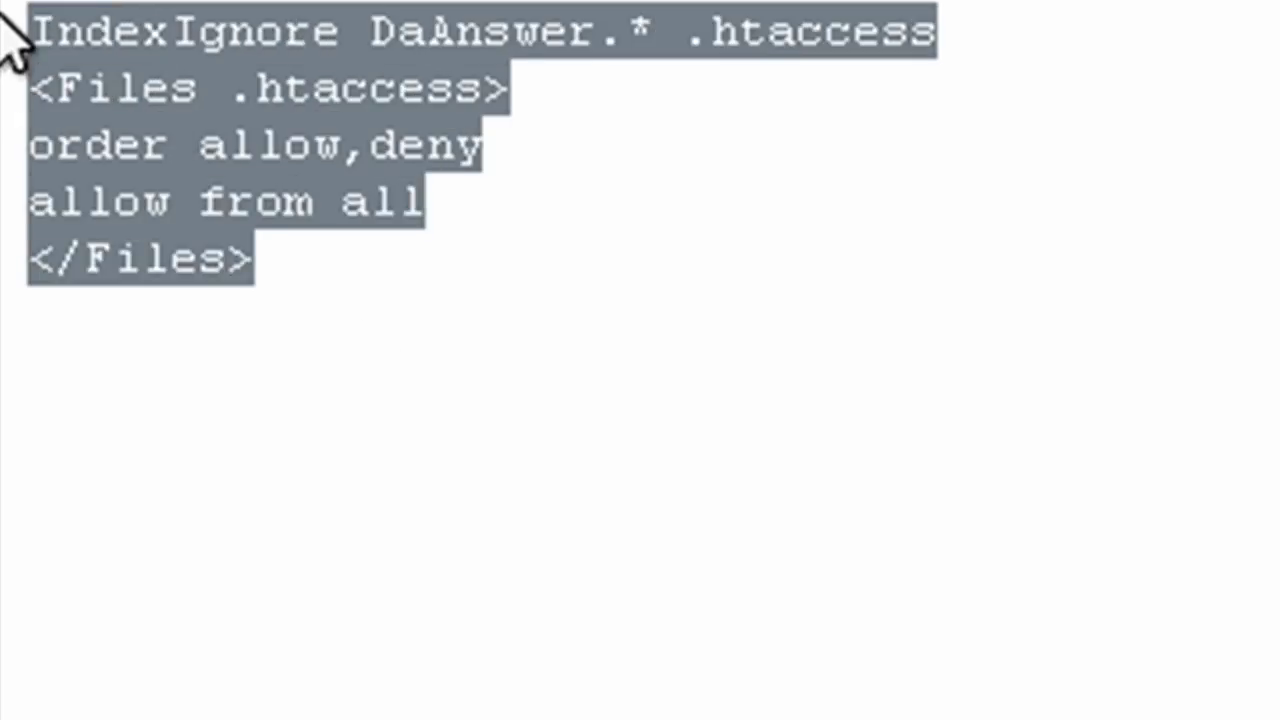
left_click(400, 434)
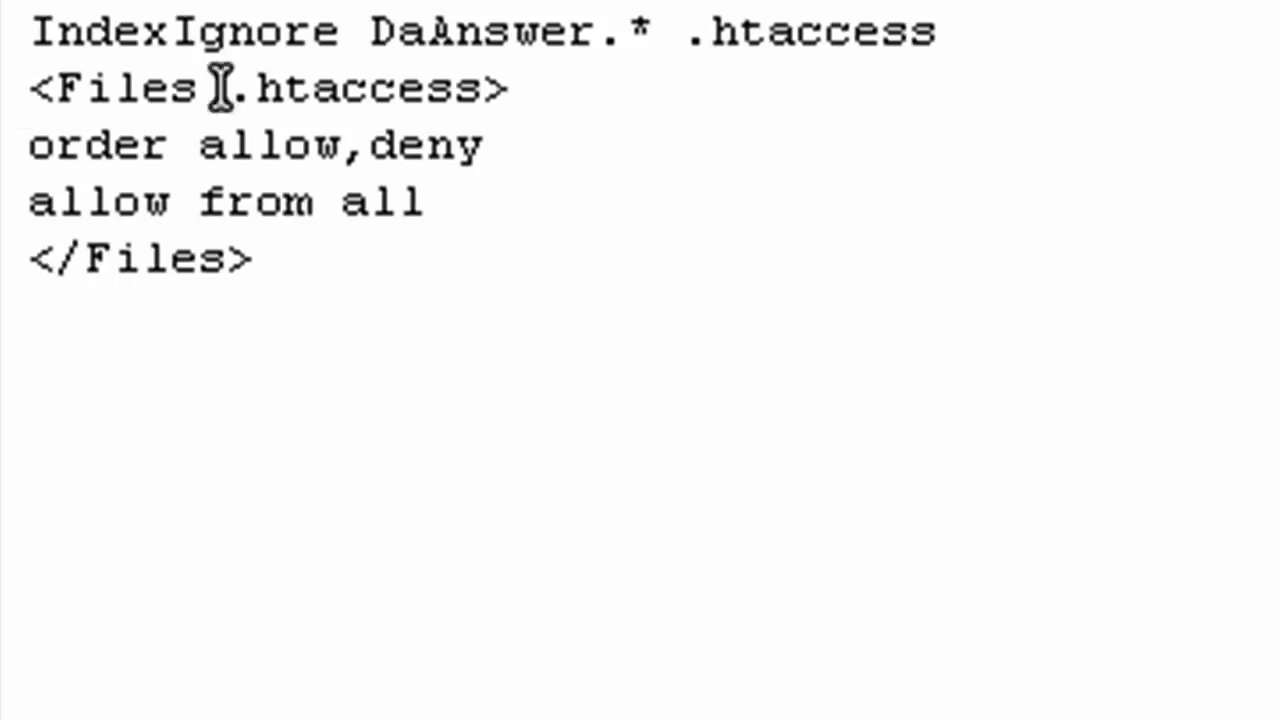
left_click_drag(32, 34, 602, 35)
left_click(356, 42)
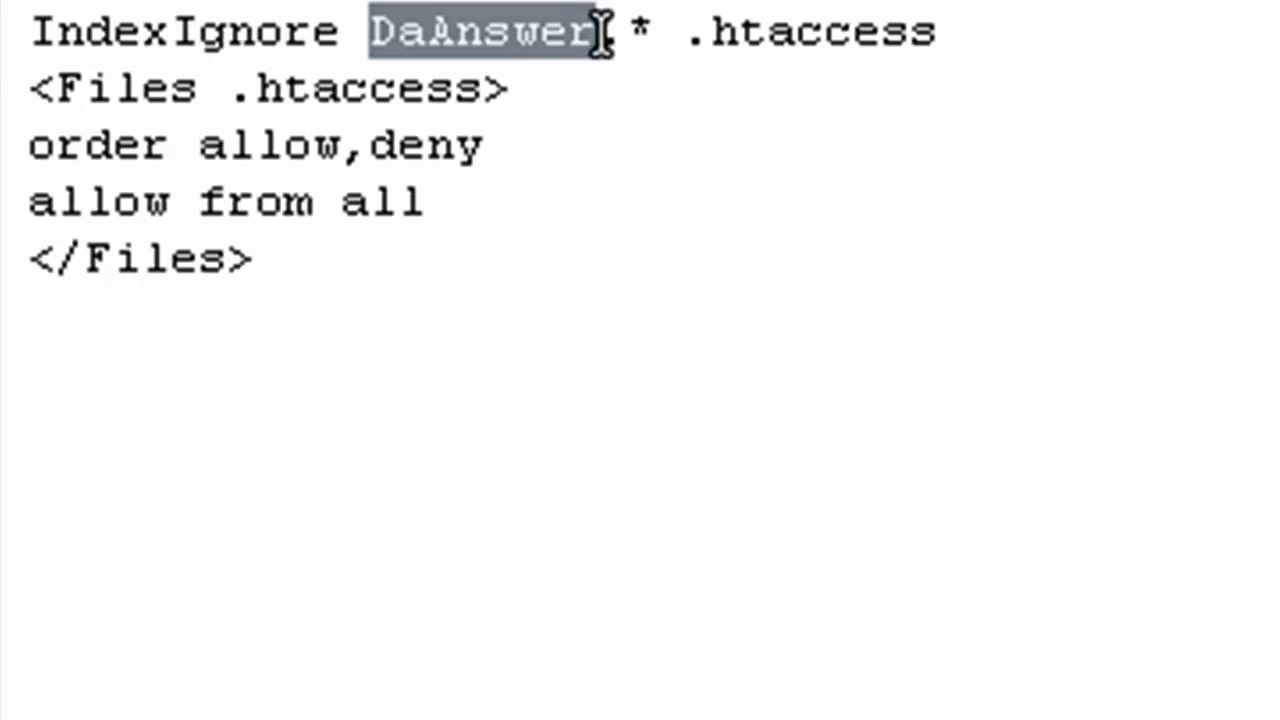
left_click(601, 46)
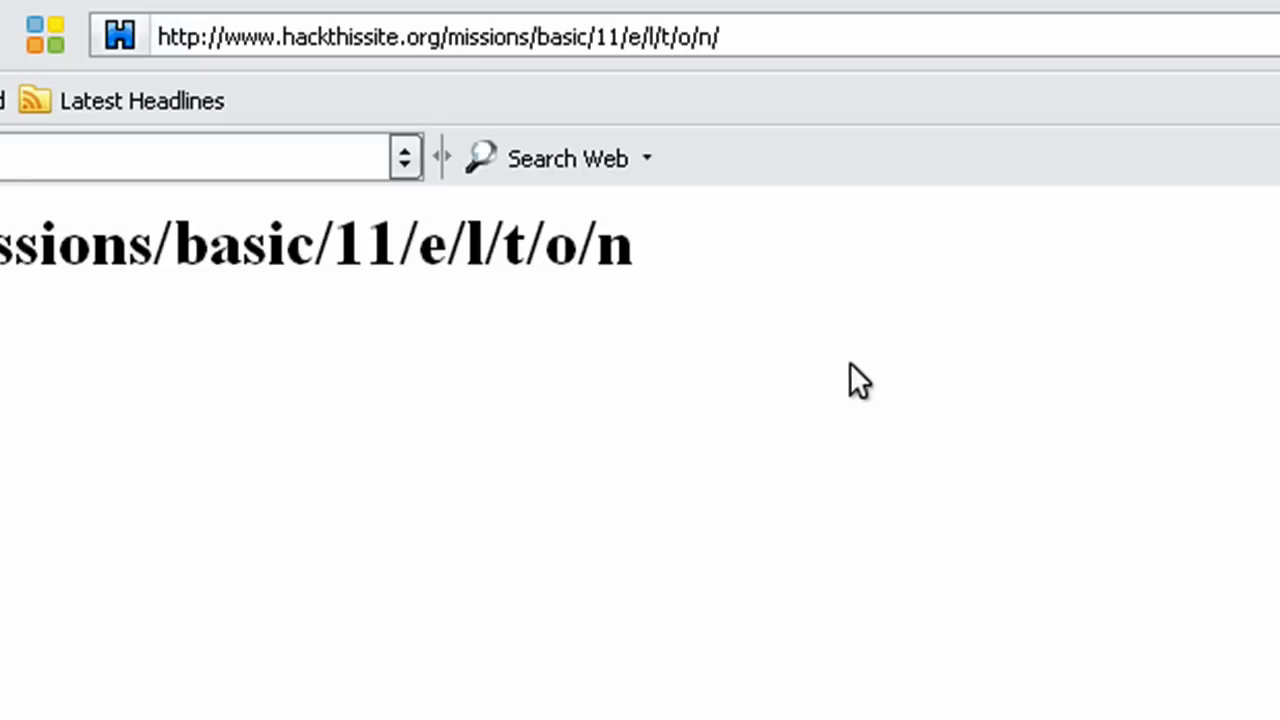
Open the hidden DaAnswer file inside the e/l/t/o/n directory
left_click(860, 42)
left_click(883, 42)
type("DaAns")
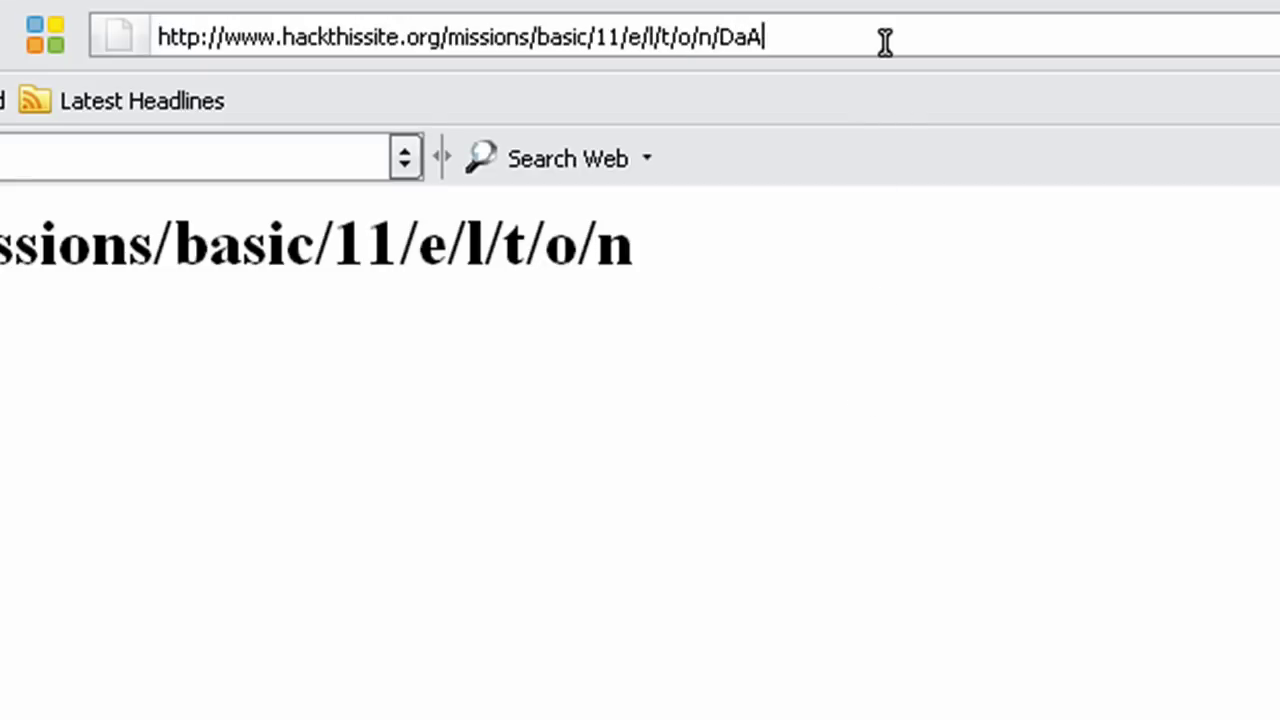
type("wer")
key("Return")
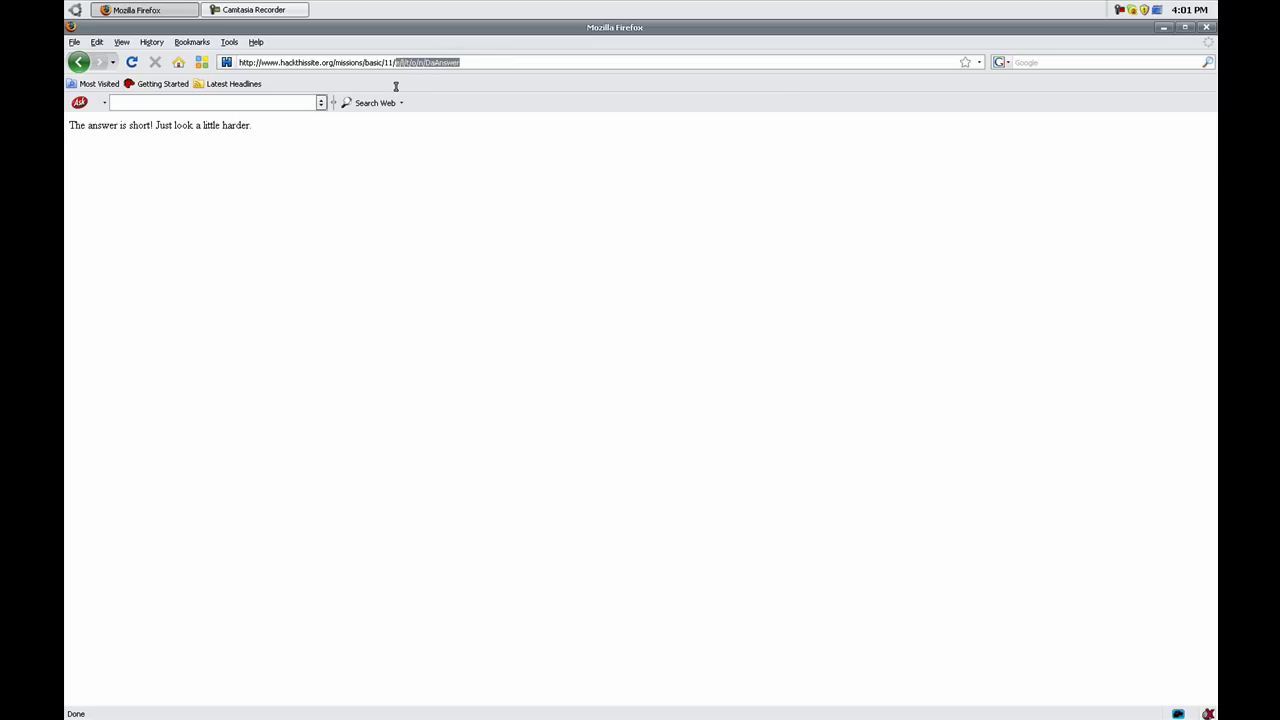
Return to the Basic 11 root directory and open its index.php page
key("BackSpace")
key("Return")
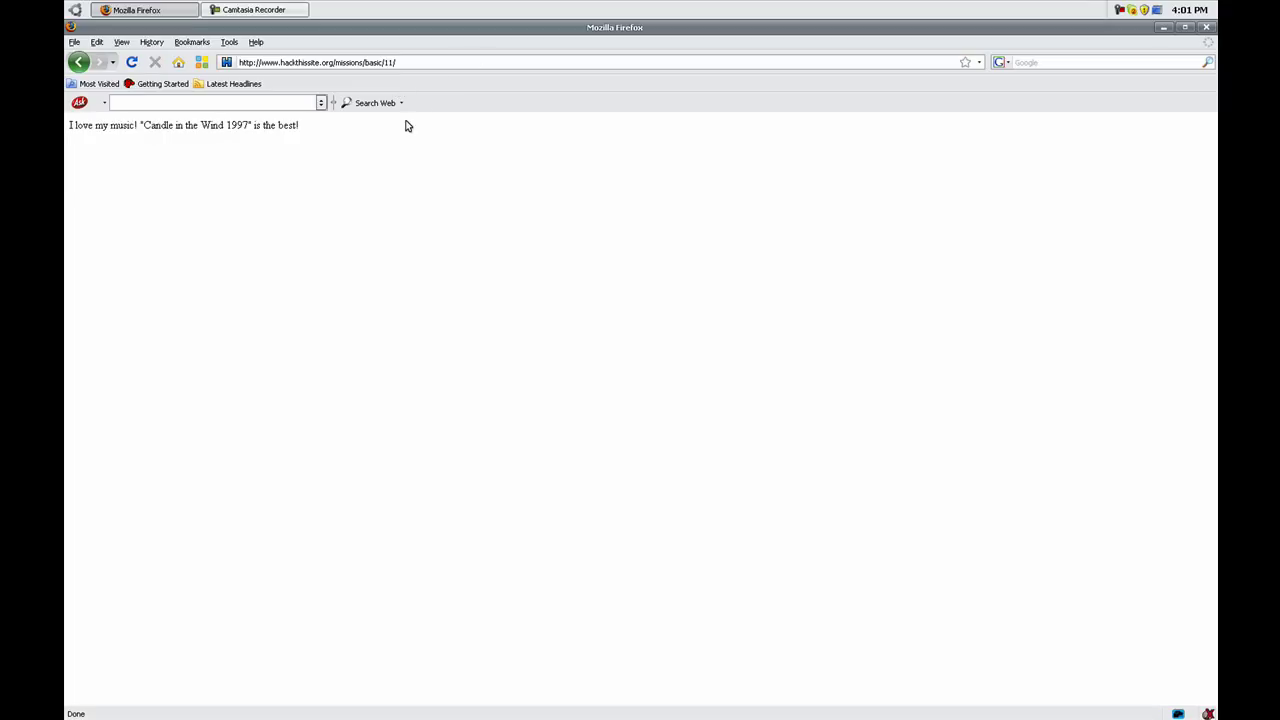
left_click(442, 65)
left_click(442, 65)
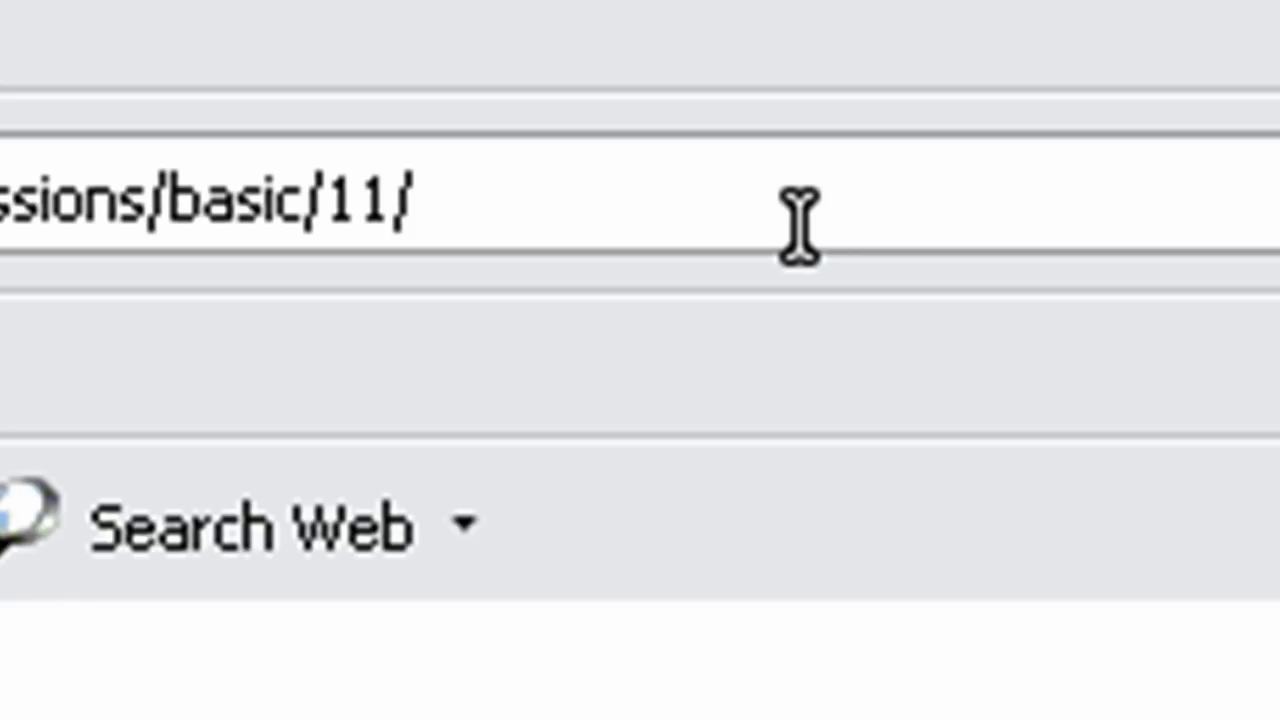
type("index.php")
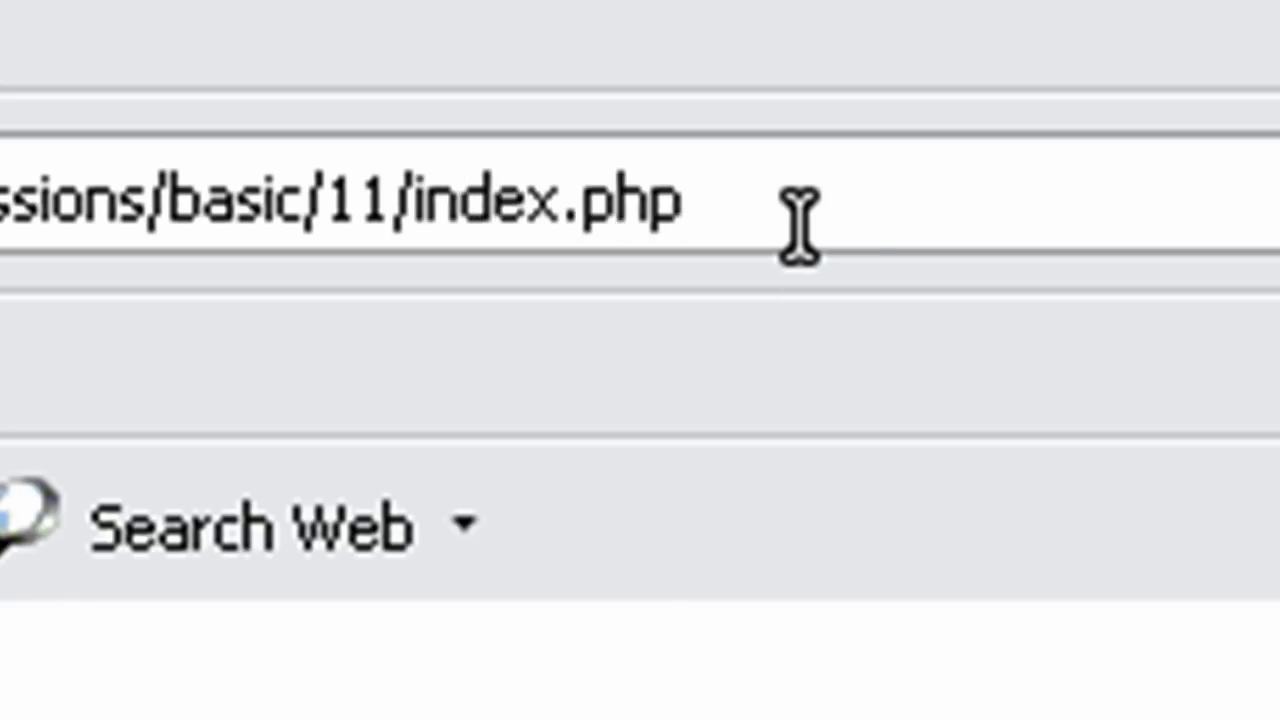
key("Return")
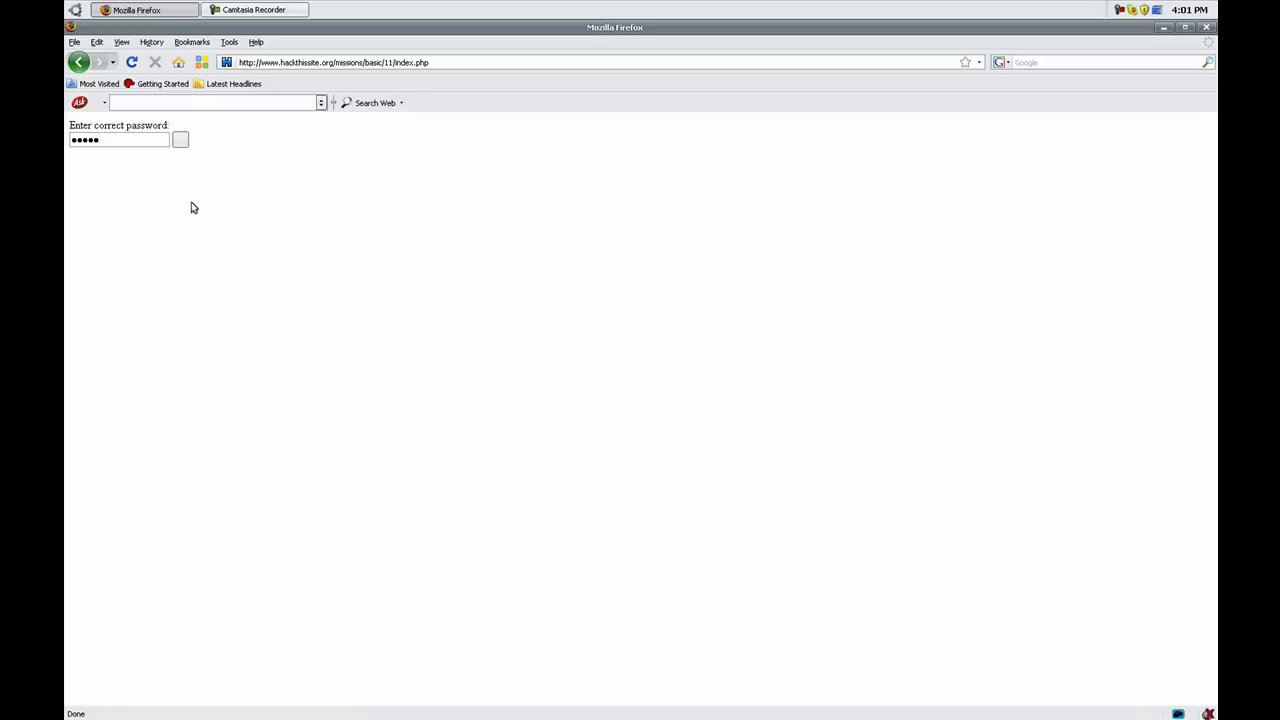
Enter the mission password in the index.php form and submit it
left_click(181, 143)
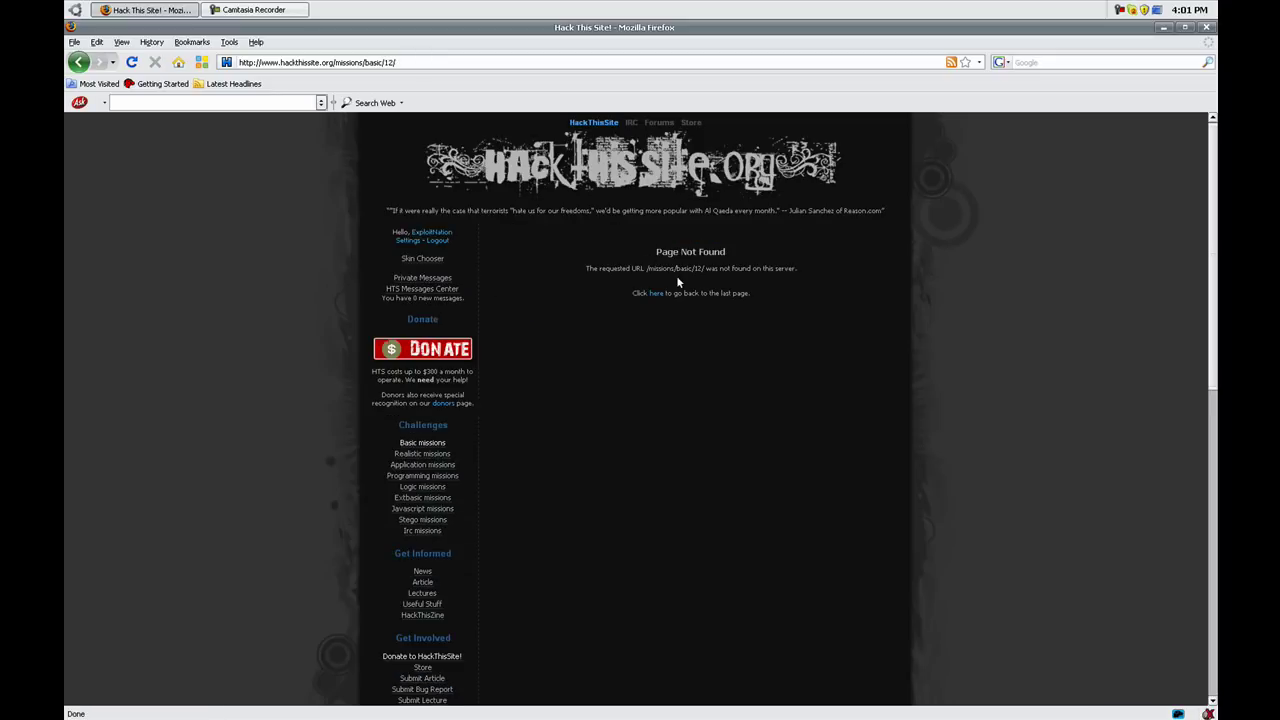
left_click_drag(658, 269, 709, 269)
left_click(602, 316)
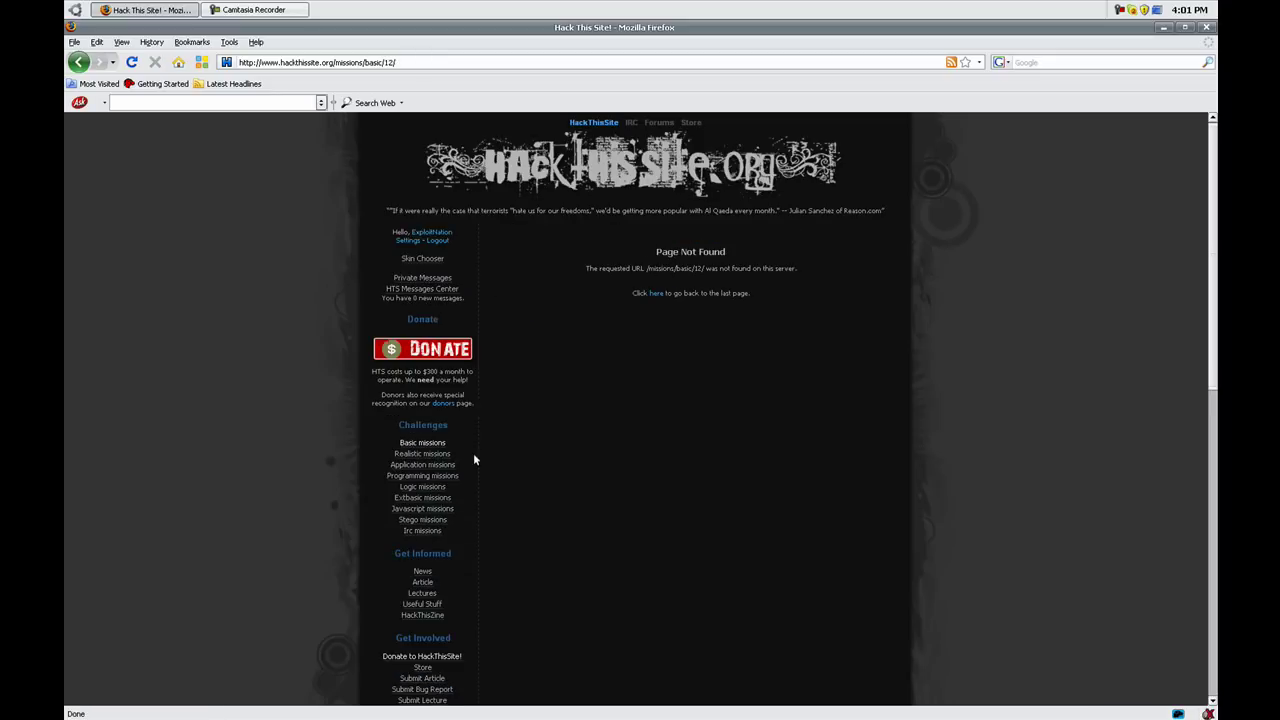
Open the logged-in account's profile and check its list of completed basic missions
left_click(448, 234)
scroll(206, 420, "down", 1)
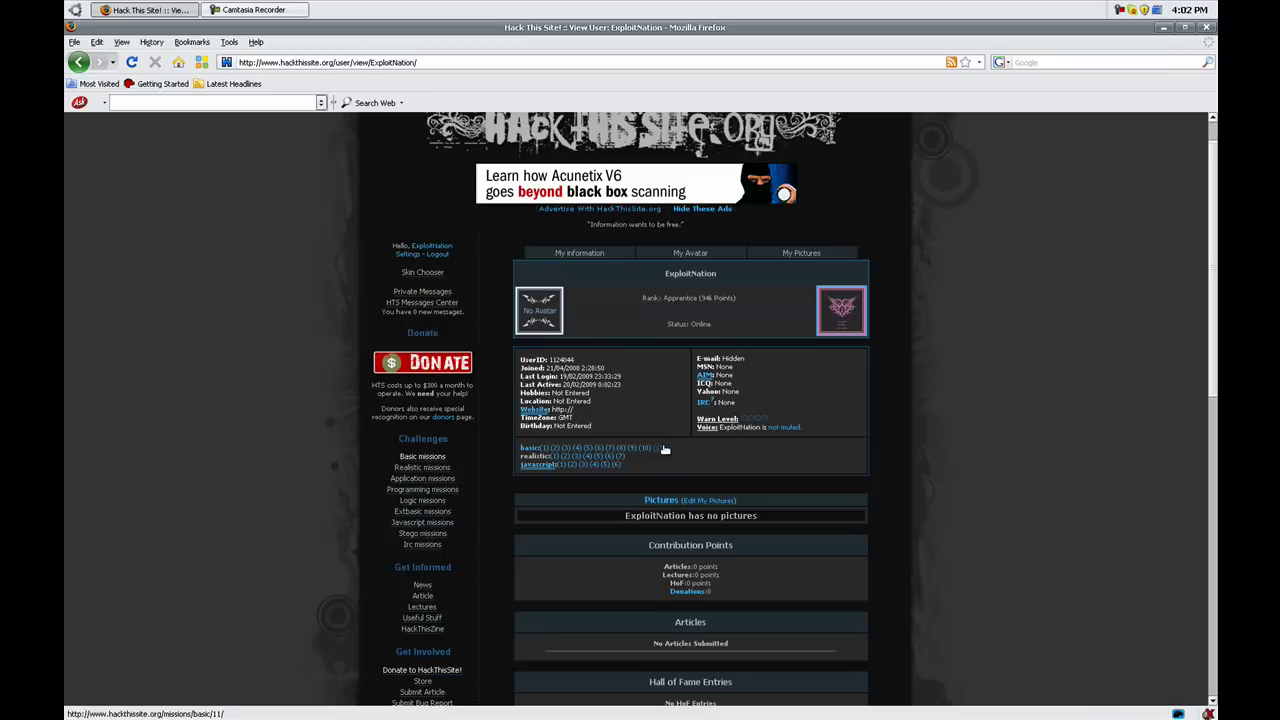
scroll(520, 320, "up", 1)
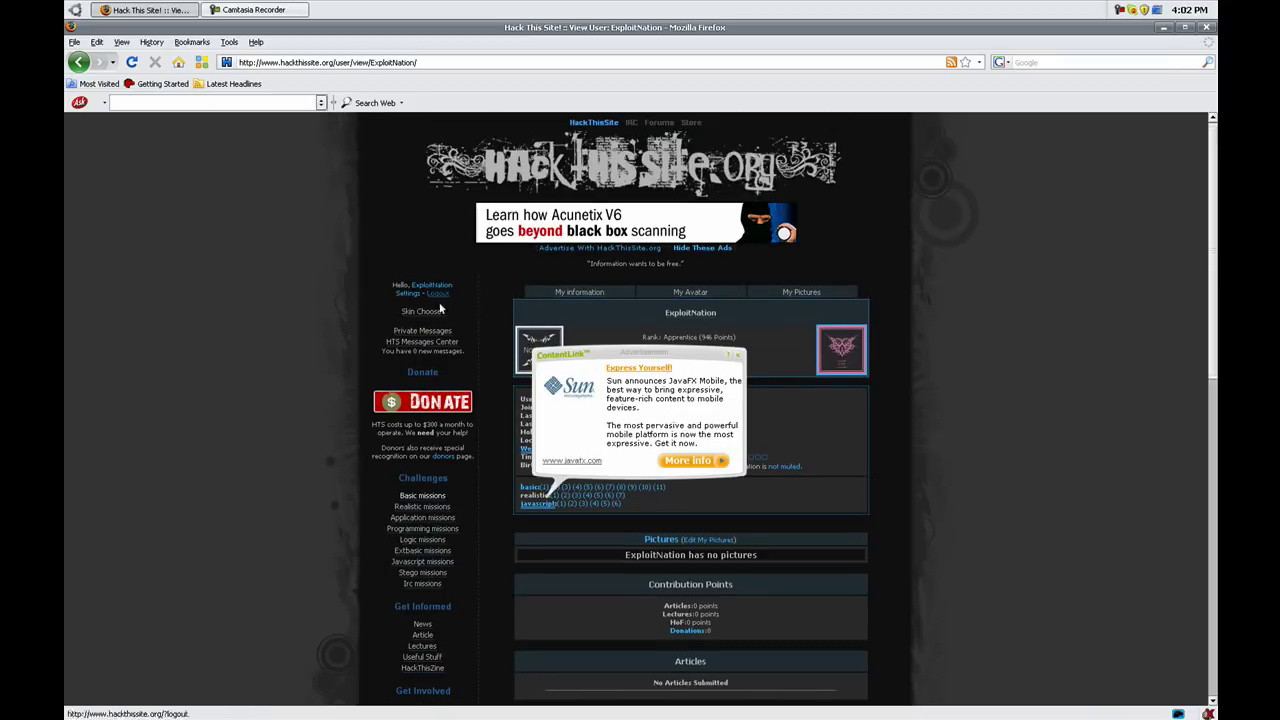
Go to the Hack This Site home page and look through its news posts
left_click(437, 296)
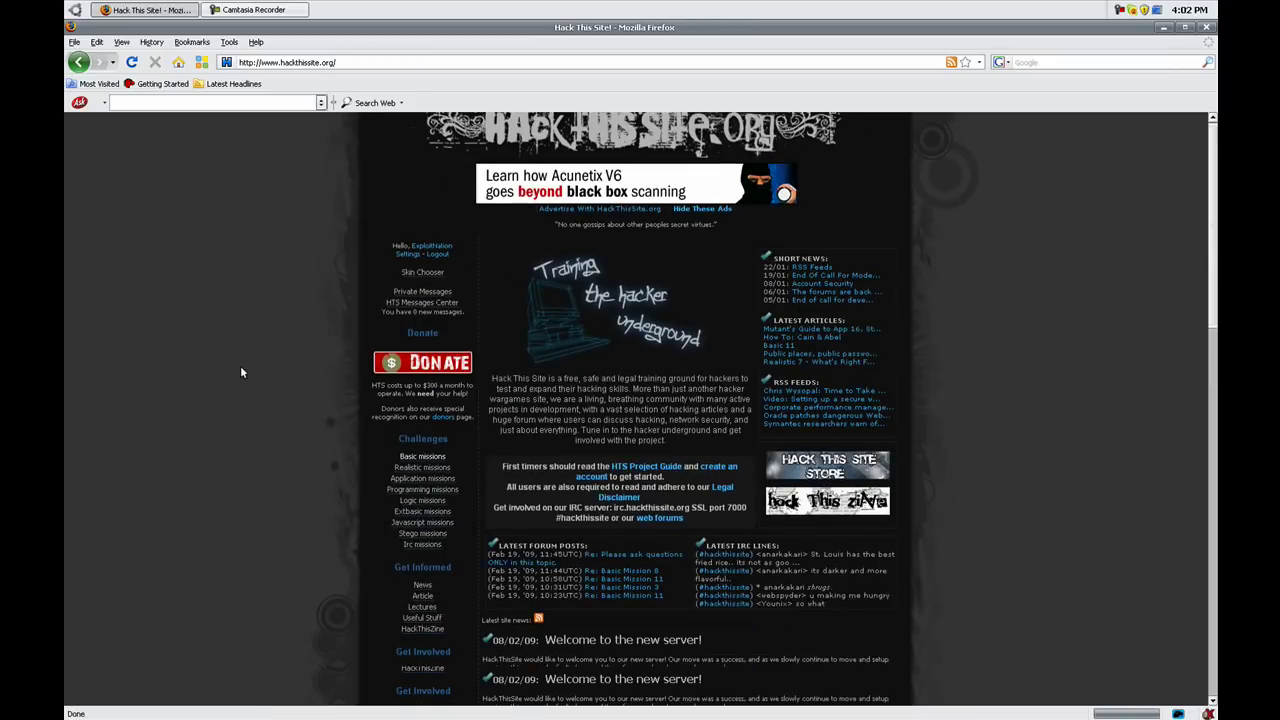
scroll(241, 371, "down", 1)
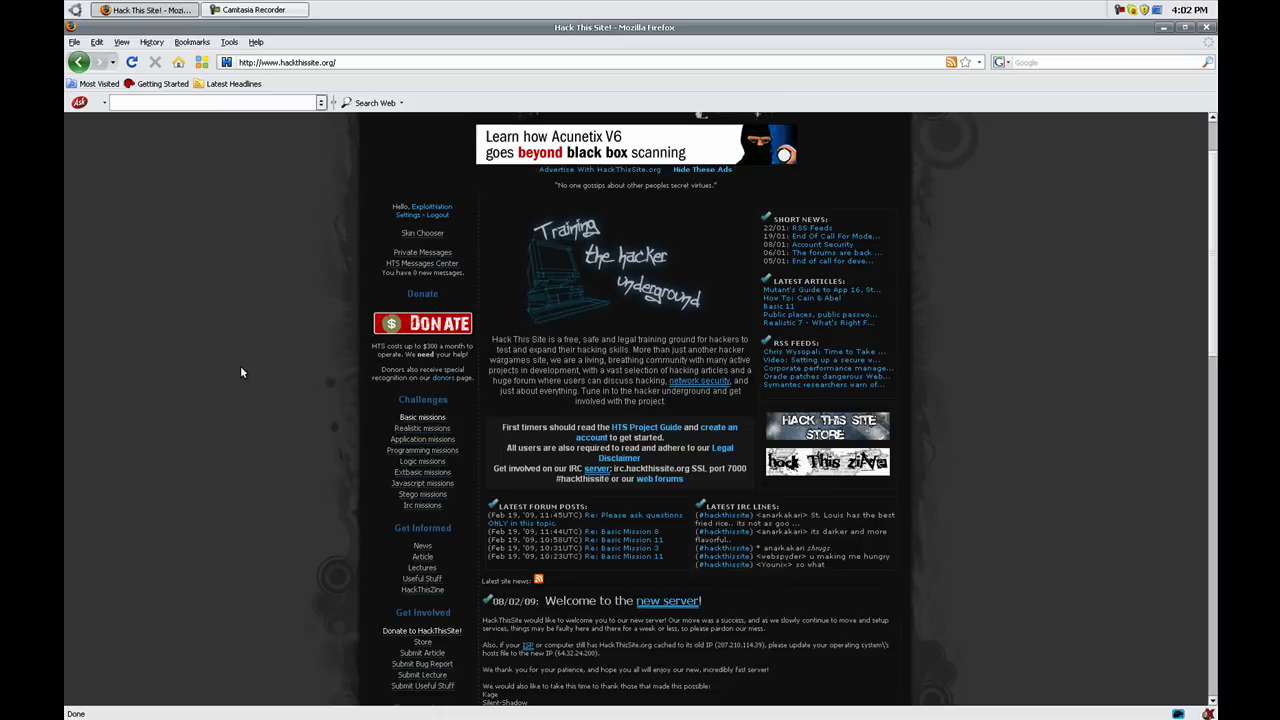
scroll(241, 372, "up", 2)
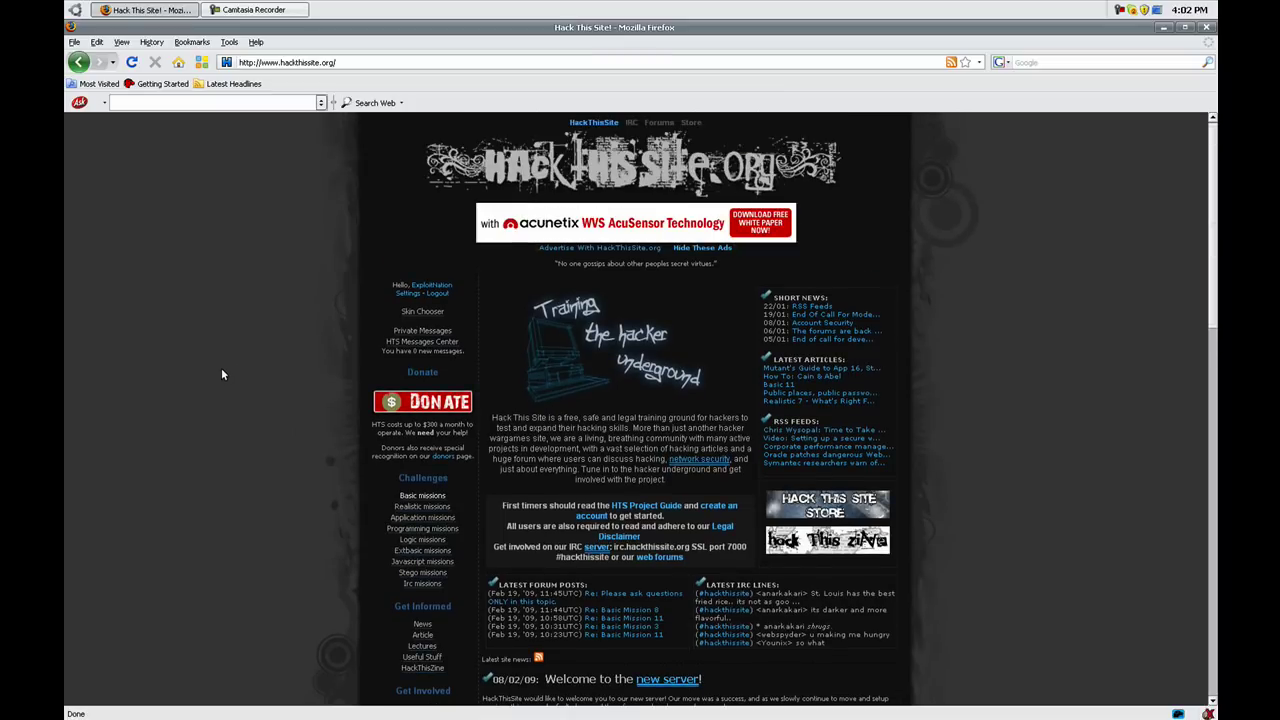
scroll(232, 377, "down", 19)
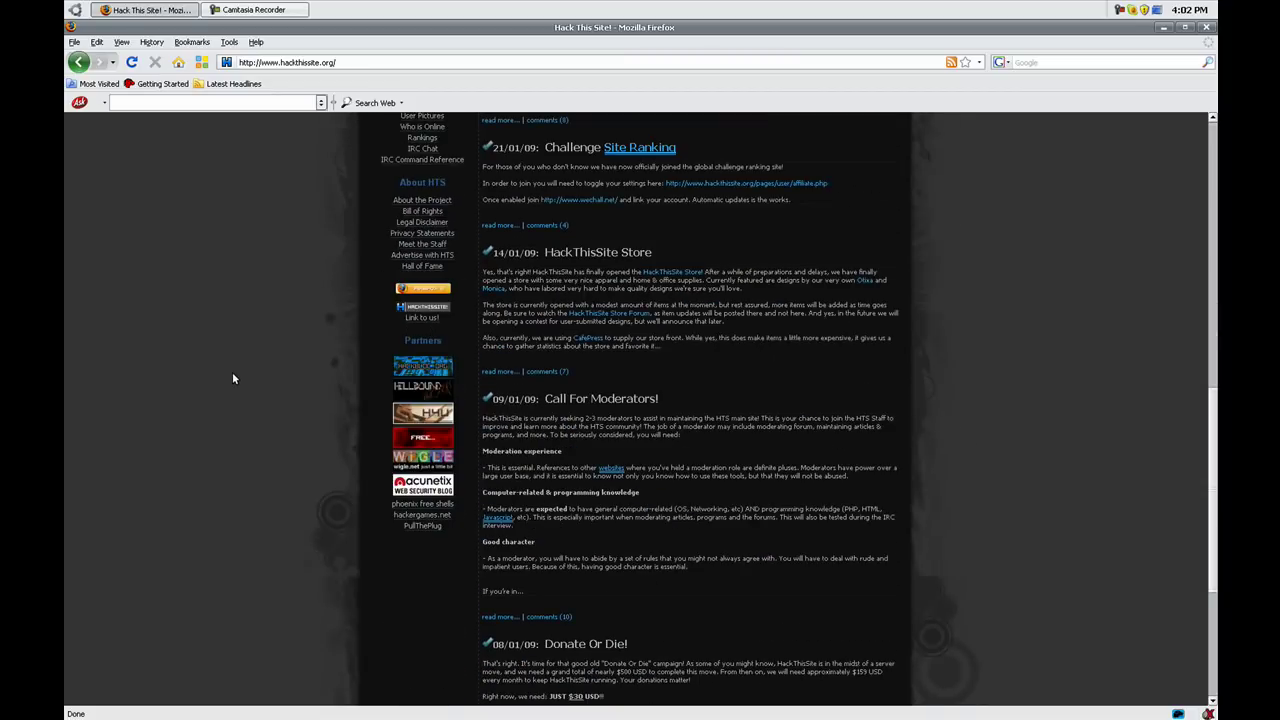
scroll(232, 378, "up", 20)
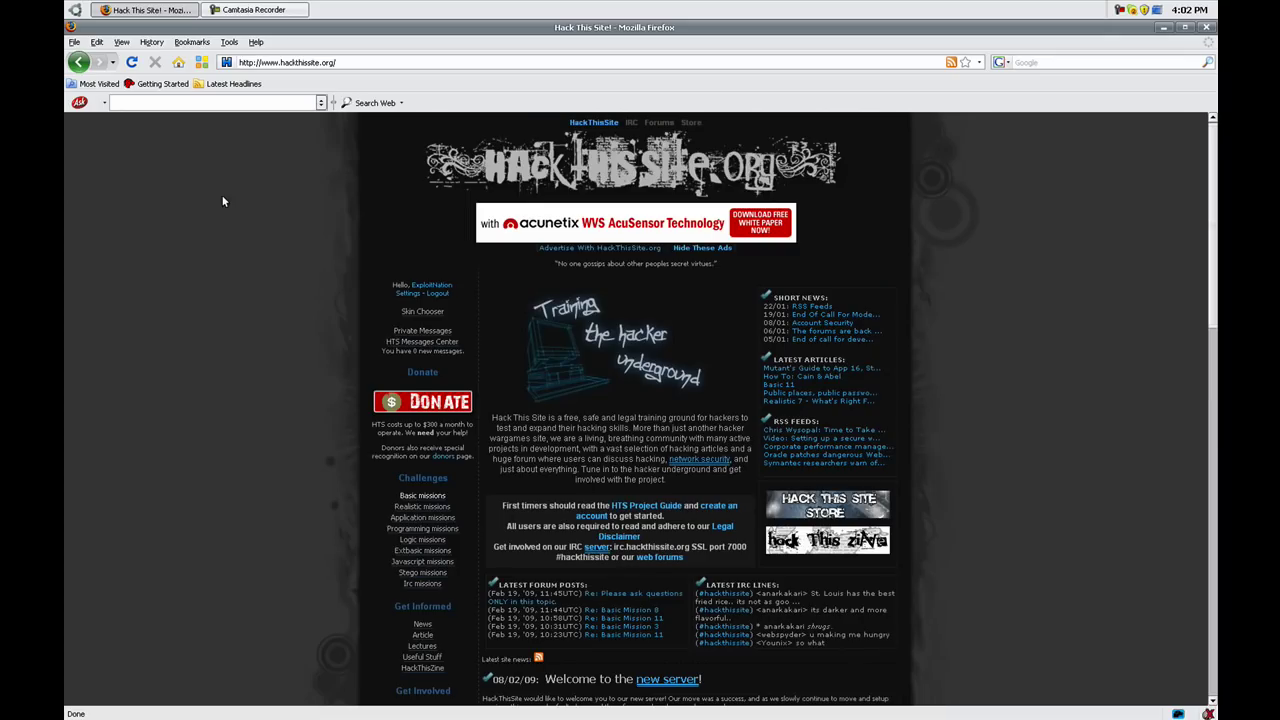